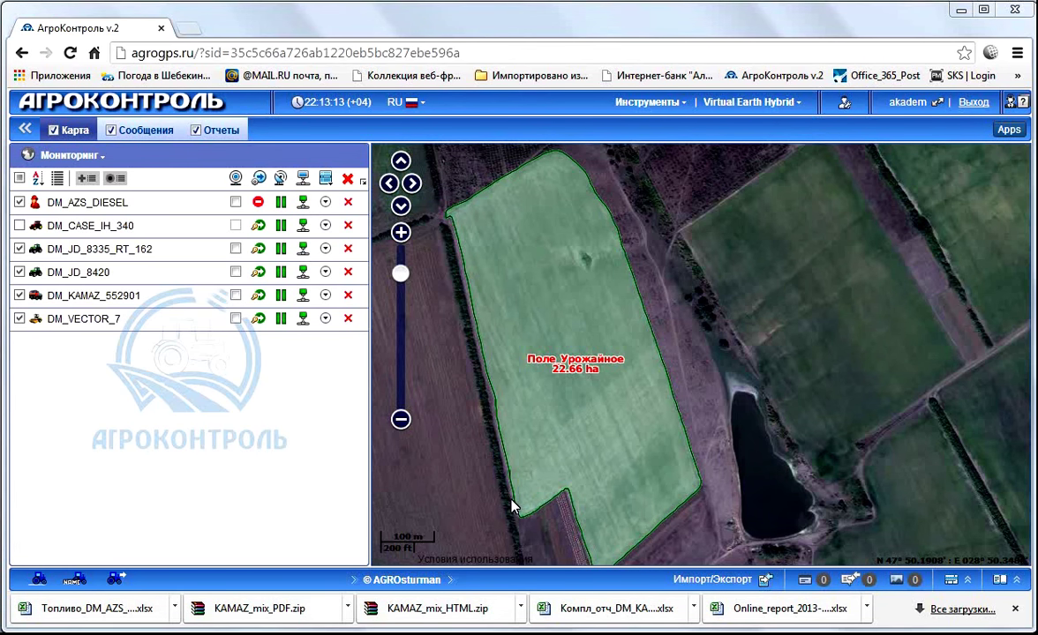
# Examine the shapefiles in the Мониторинг_урожайности folder and the boundary files in Контур_MH08\Plot0 in the file manager, and return to the map
pyautogui.hotkey('alt', 'Tab')
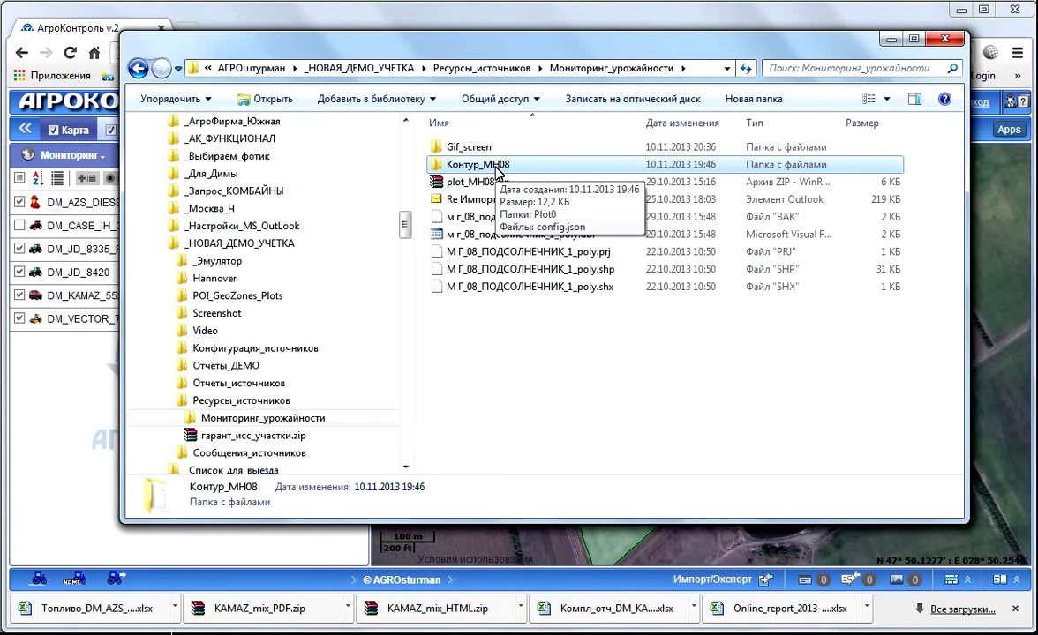
pyautogui.doubleClick(458, 167)
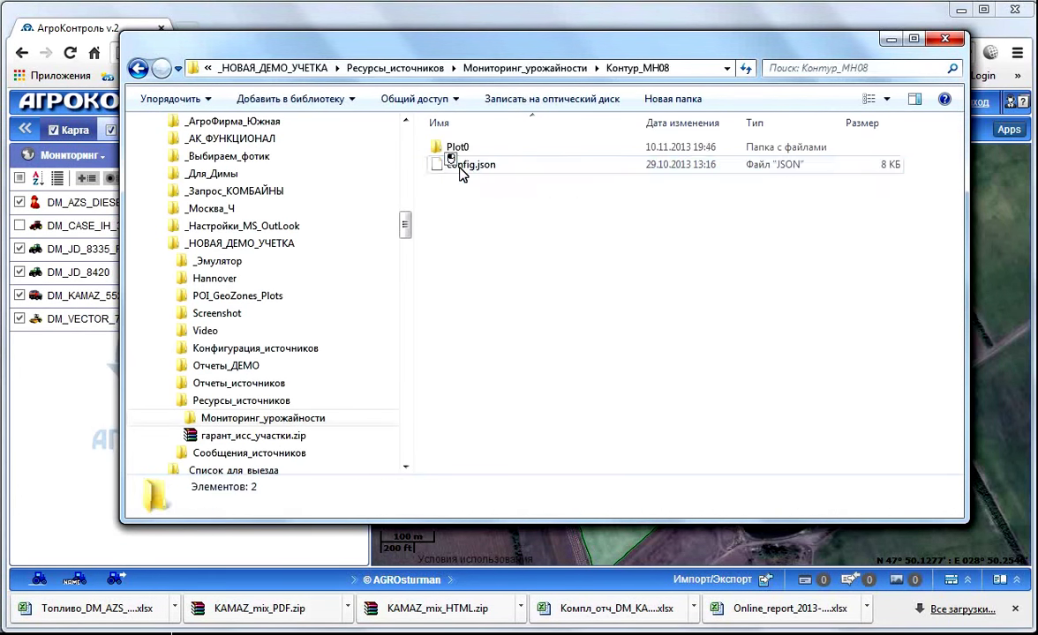
pyautogui.doubleClick(459, 146)
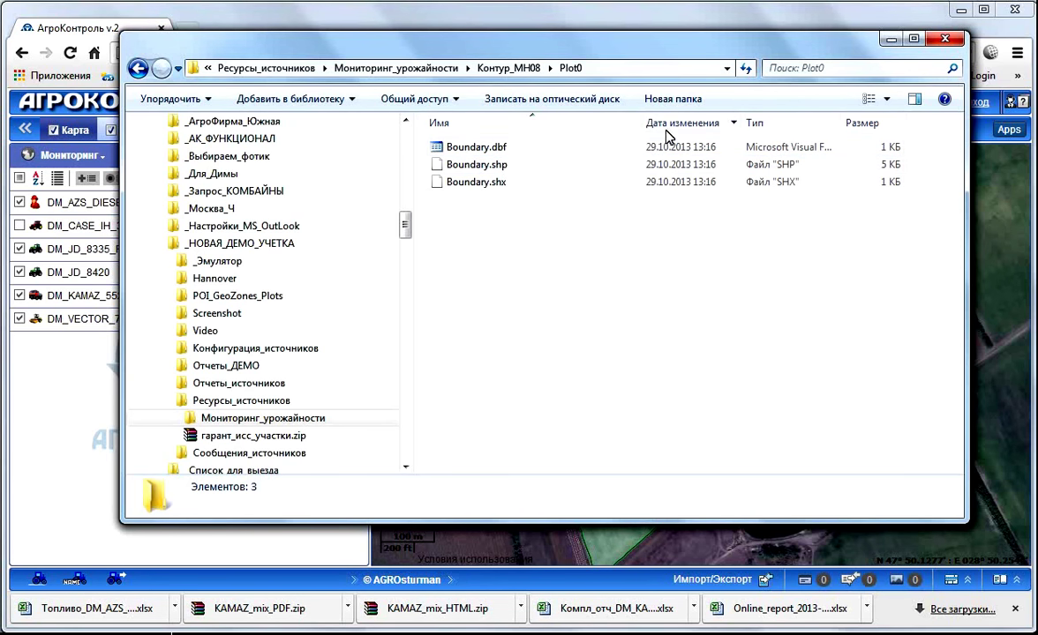
pyautogui.click(494, 69)
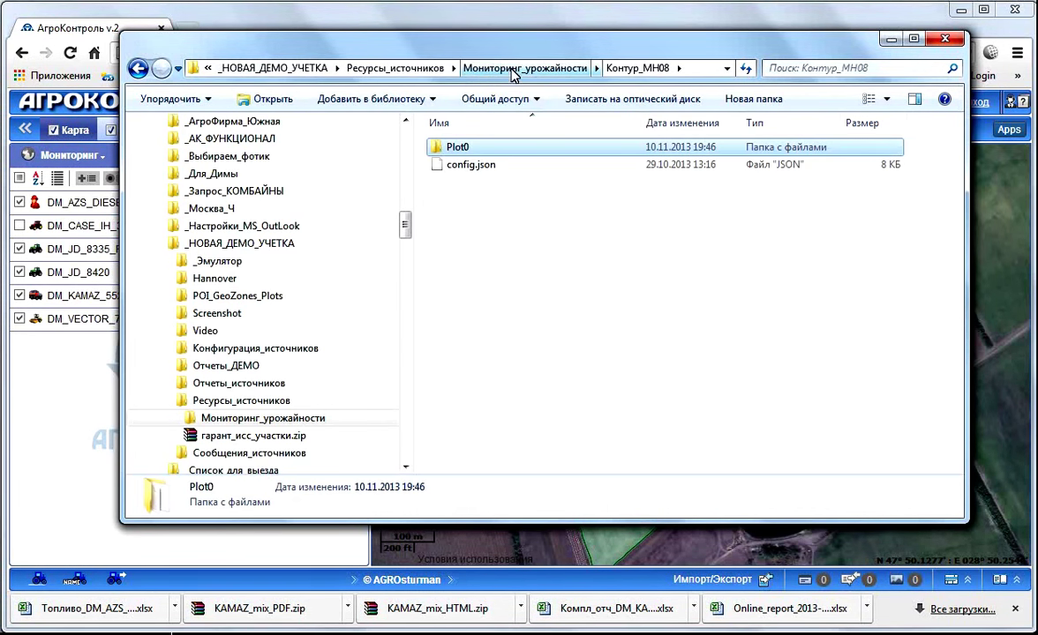
pyautogui.click(478, 71)
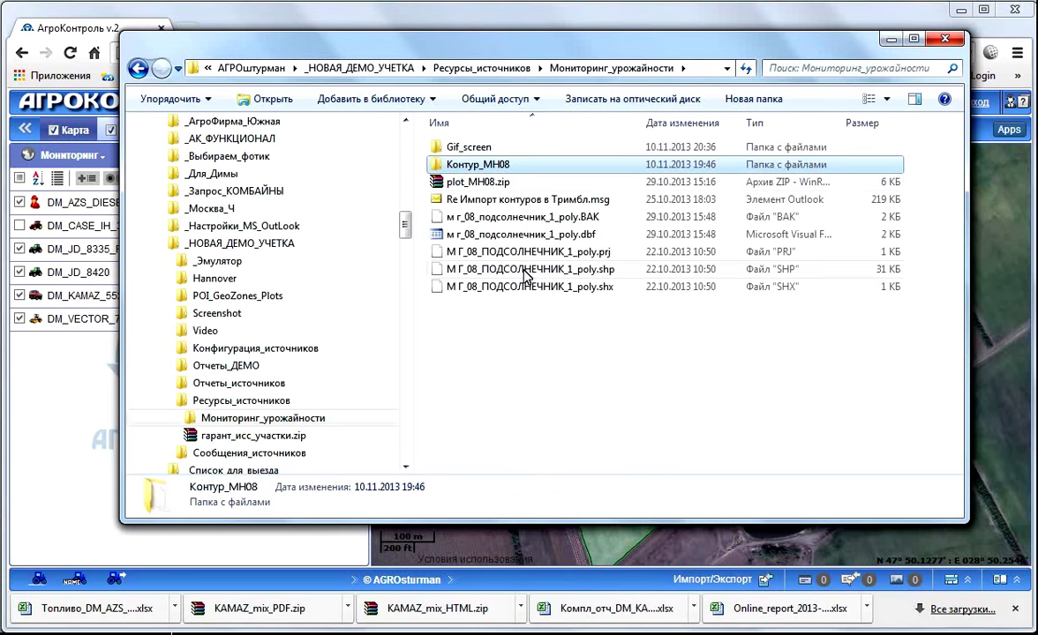
pyautogui.moveTo(474, 172)
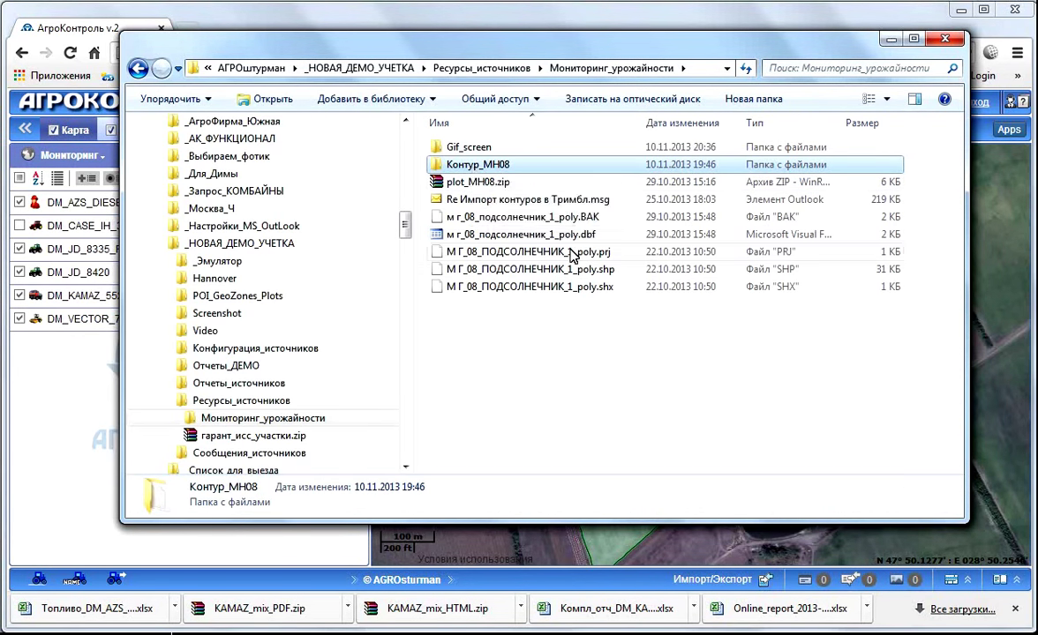
pyautogui.moveTo(572, 255)
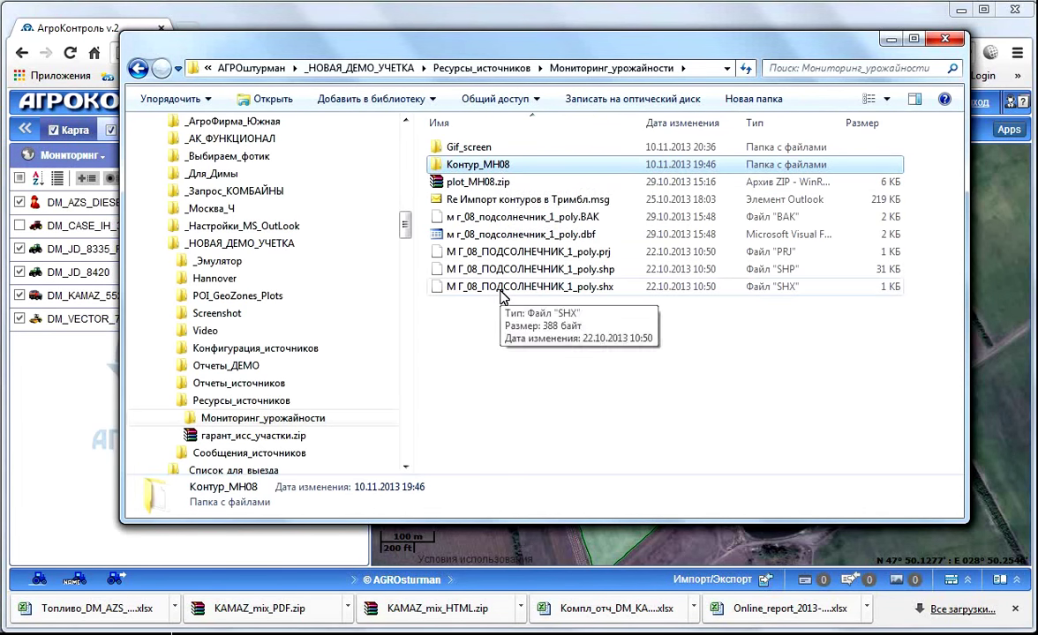
pyautogui.click(891, 40)
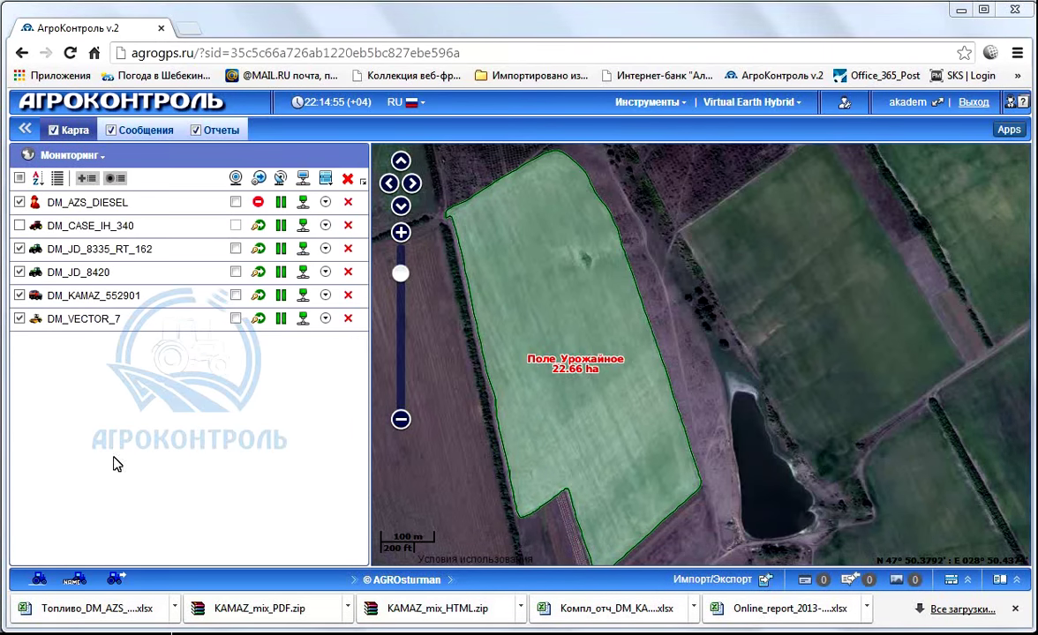
# In the Участки section, choose Boundary.shp from Контур_MH08\Plot0 as the plot's shp source file
pyautogui.click(105, 156)
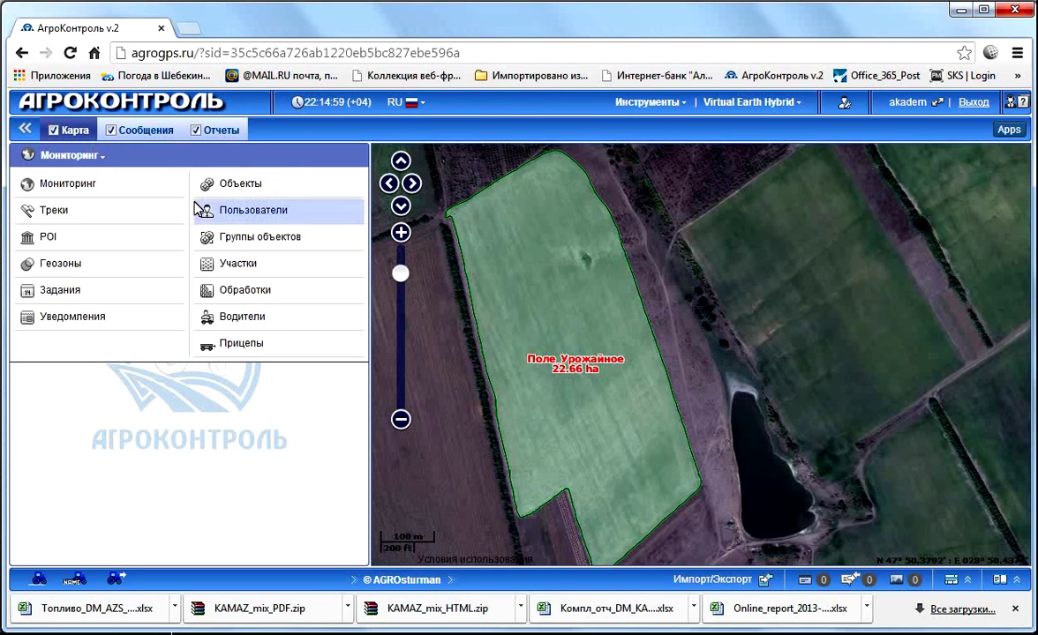
pyautogui.click(265, 270)
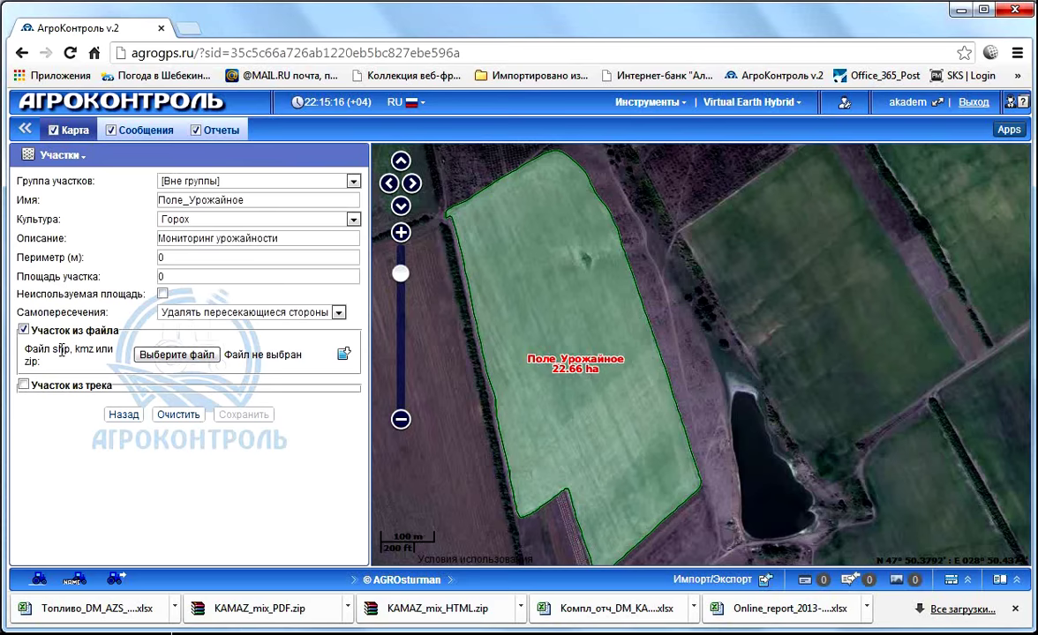
pyautogui.click(173, 356)
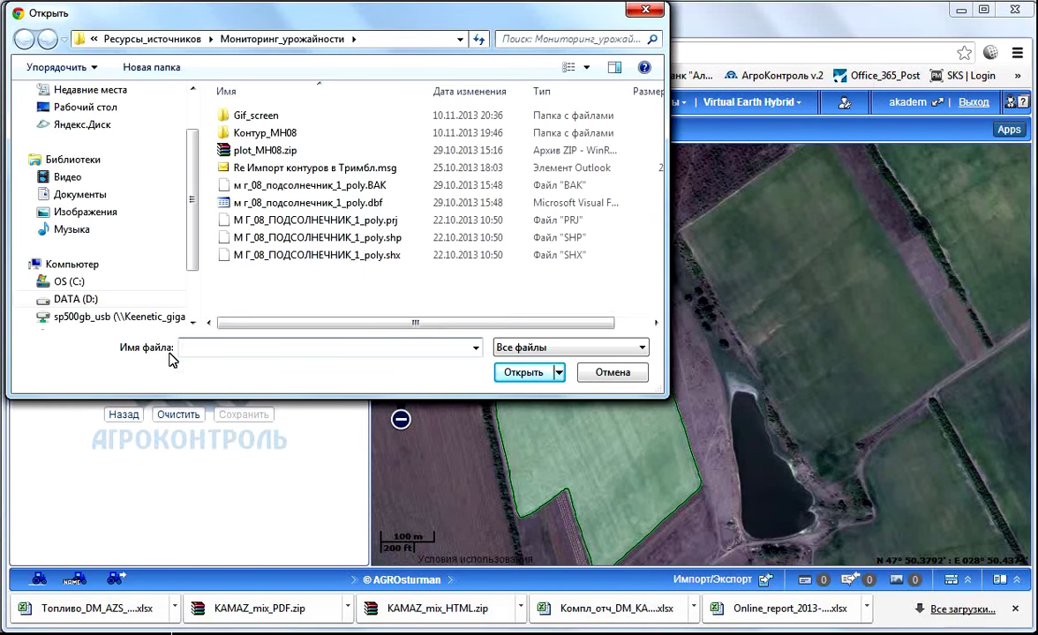
pyautogui.doubleClick(259, 135)
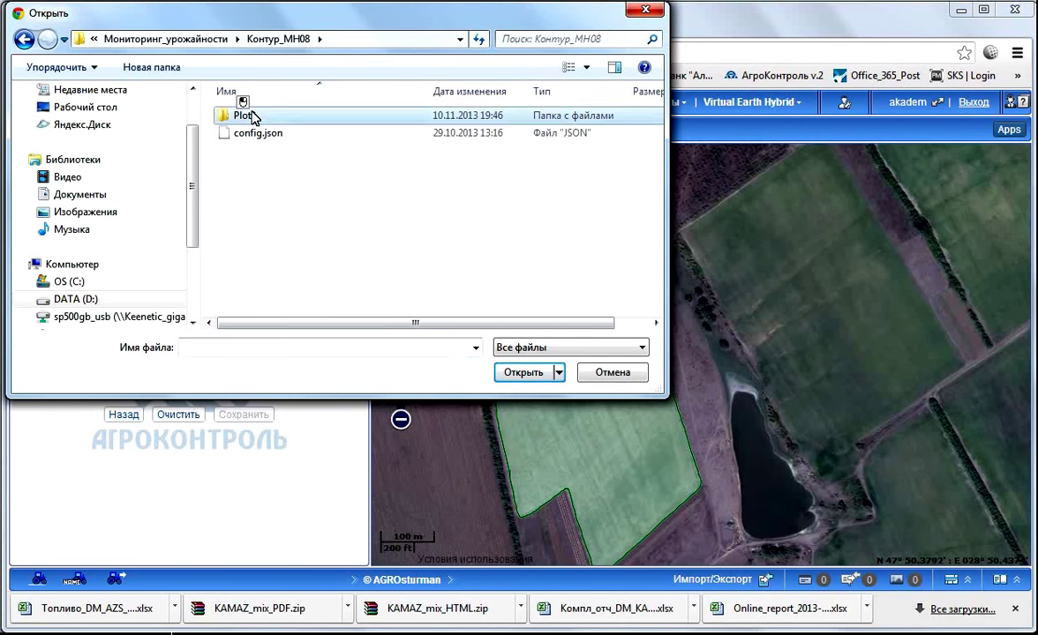
pyautogui.doubleClick(247, 115)
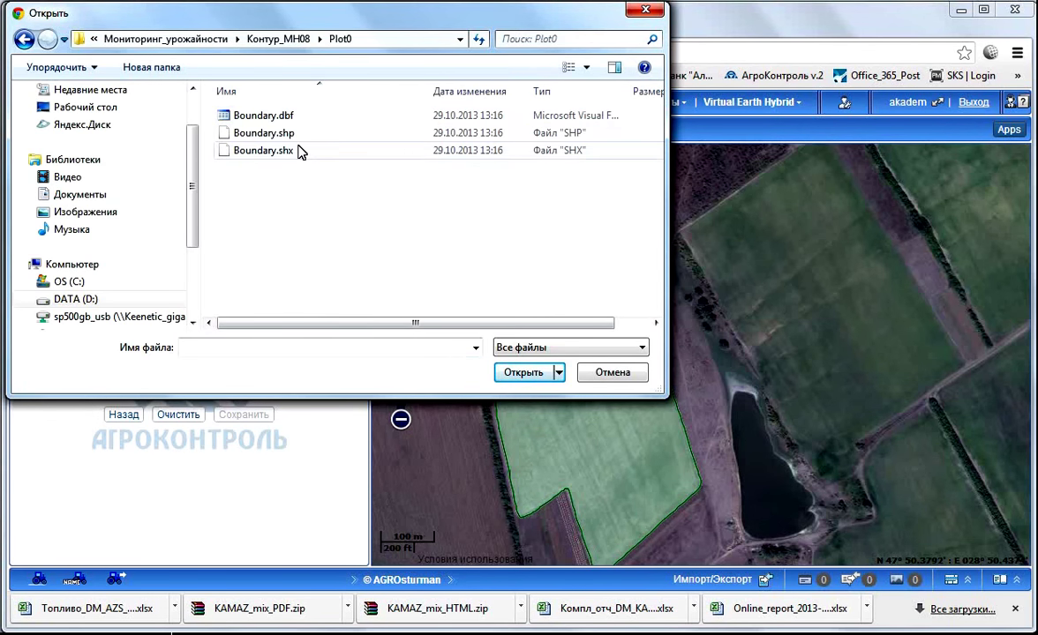
pyautogui.click(297, 134)
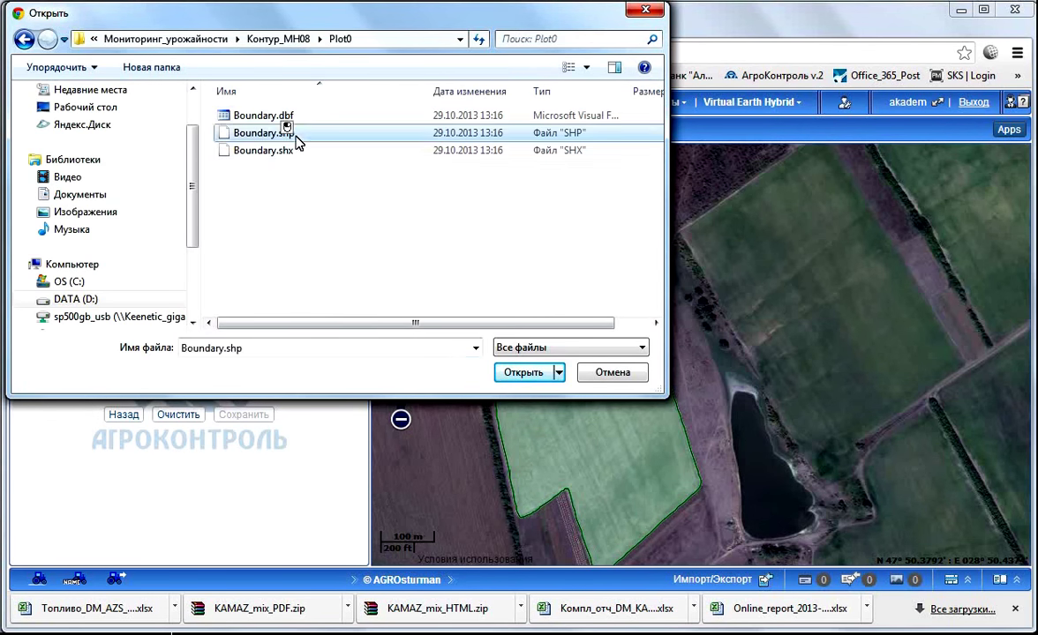
pyautogui.click(526, 374)
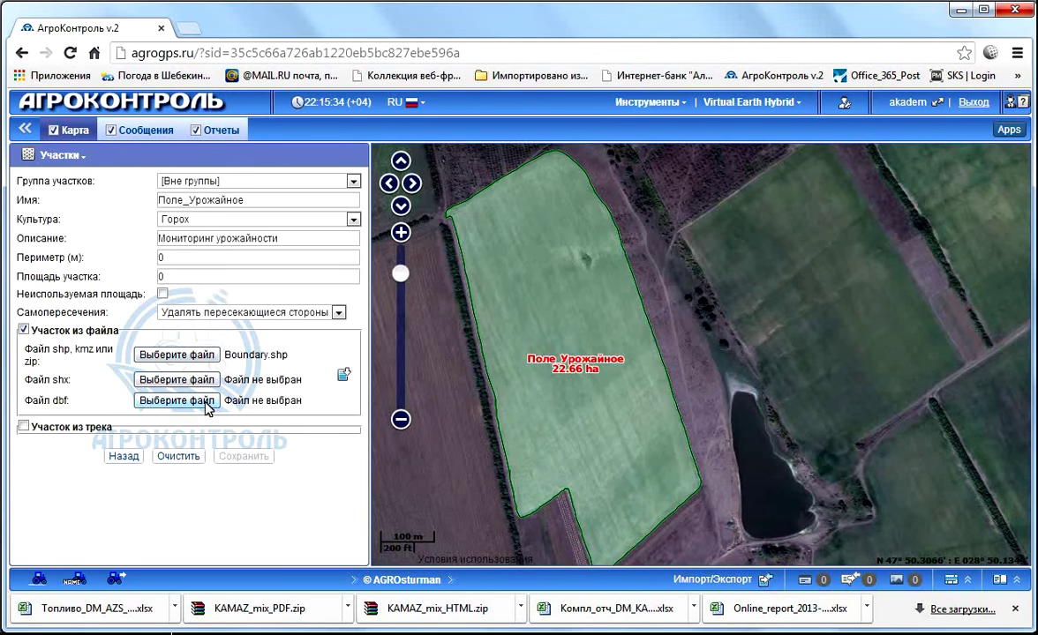
# Add Boundary.shx and Boundary.dbf as the plot's companion files and import the contour from them
pyautogui.click(185, 379)
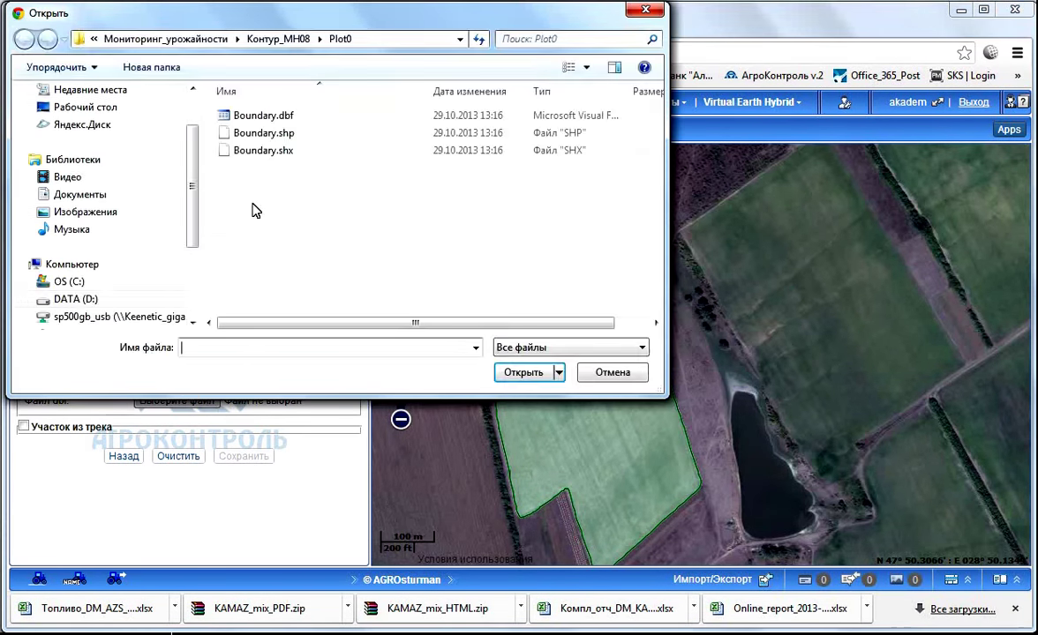
pyautogui.click(256, 155)
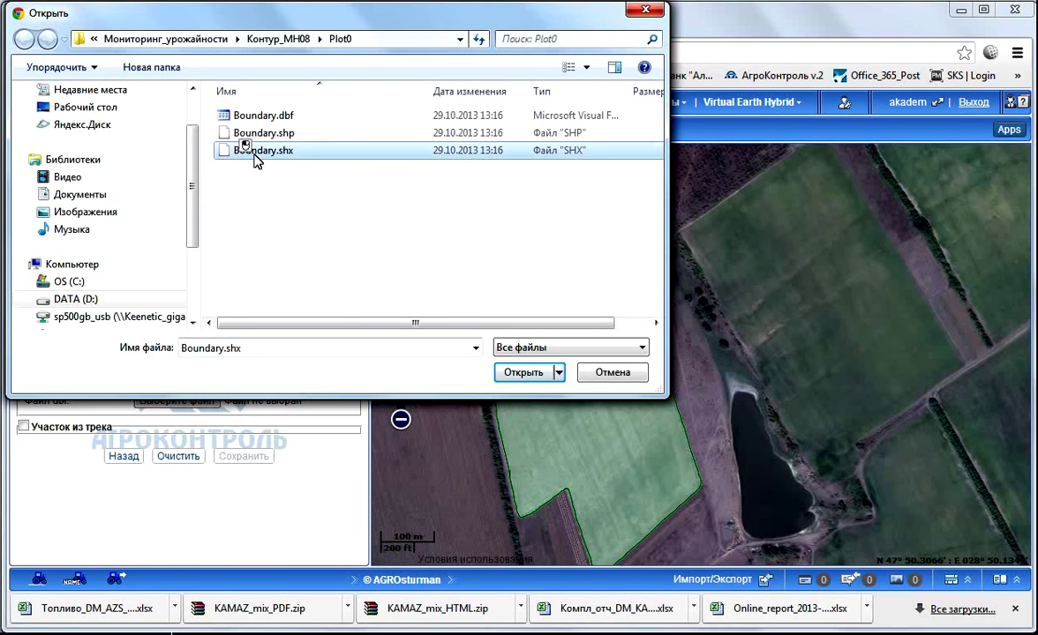
pyautogui.click(524, 372)
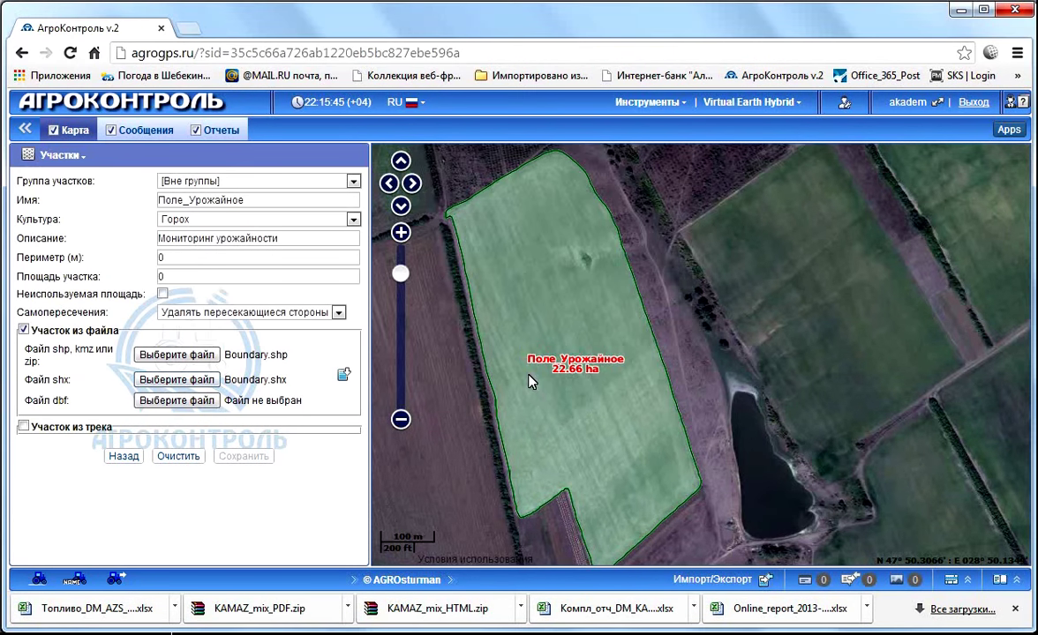
pyautogui.click(181, 401)
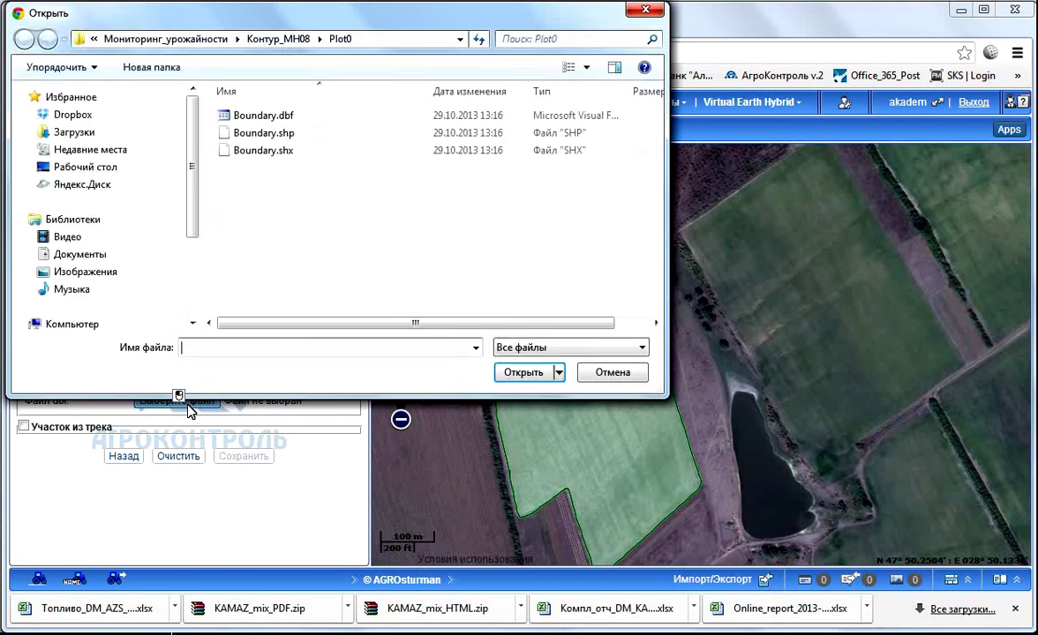
pyautogui.click(259, 117)
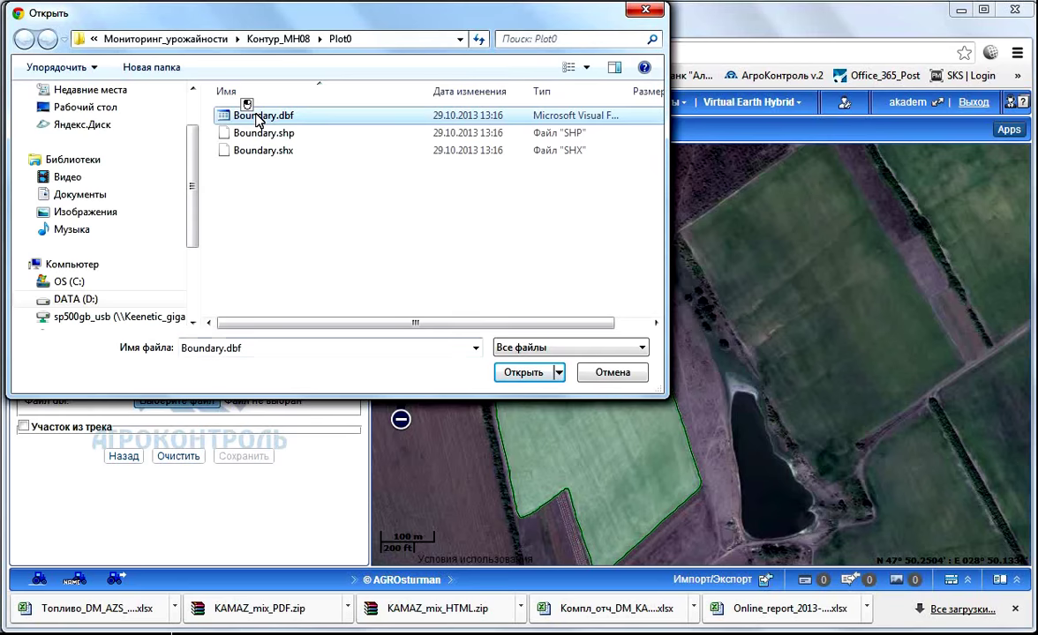
pyautogui.click(526, 374)
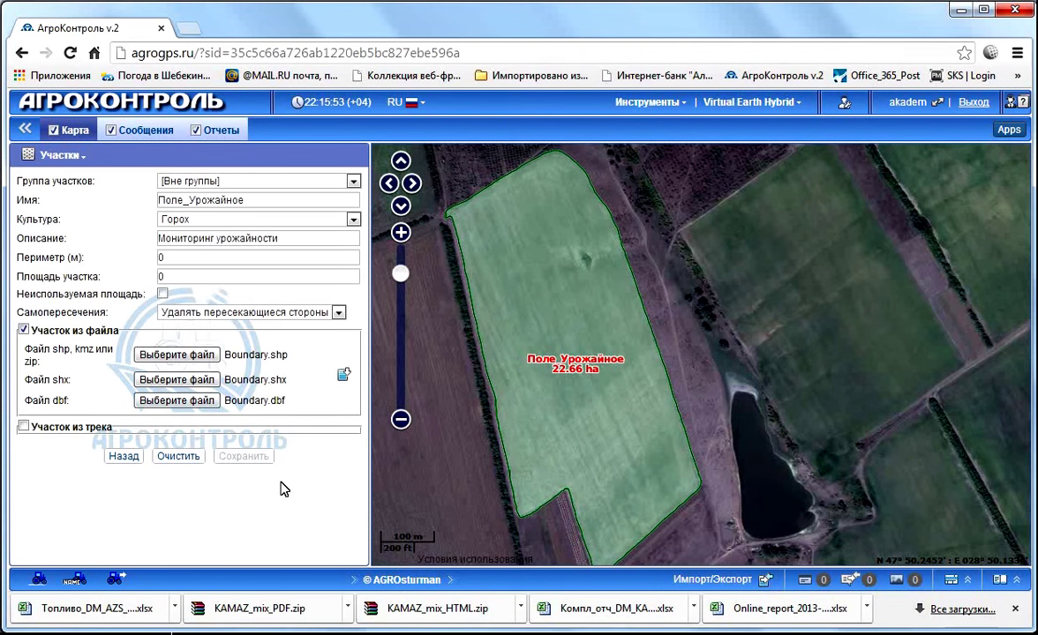
pyautogui.click(342, 376)
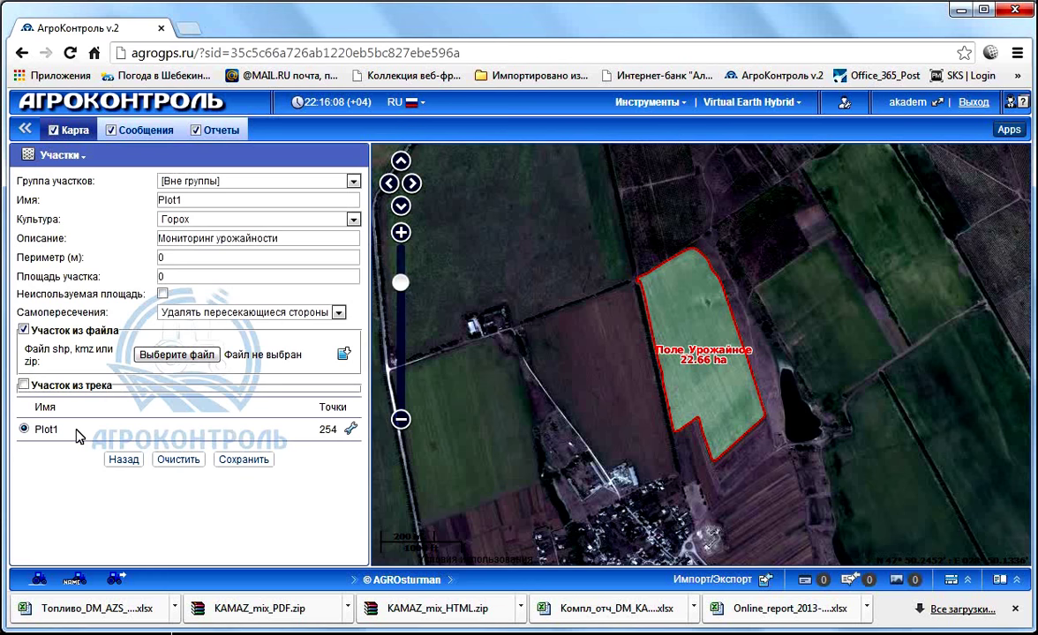
# Rename the imported plot as "Любое имя участка" and return to the plot list without saving
pyautogui.click(187, 201)
pyautogui.moveTo(187, 200); pyautogui.dragTo(135, 206)
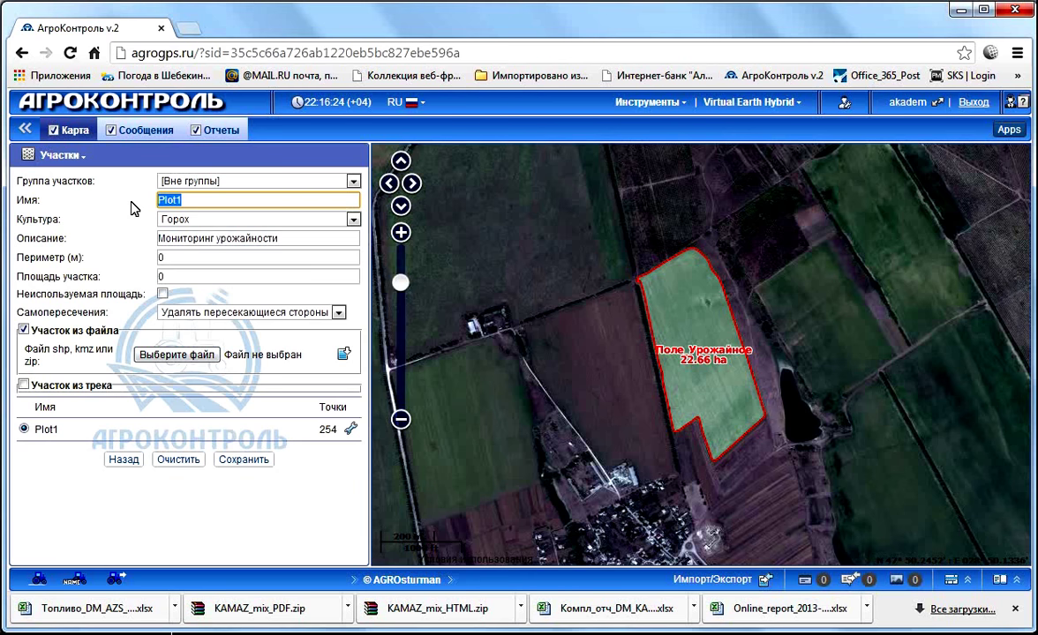
pyautogui.write('Любое имяя')
pyautogui.press('BackSpace')
pyautogui.write('участка')
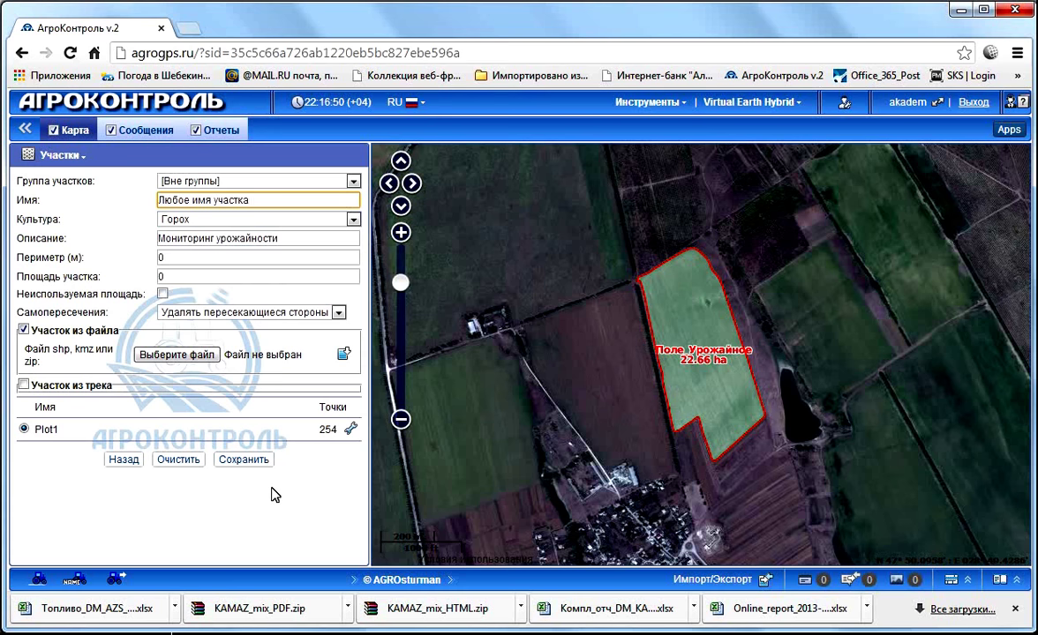
pyautogui.click(124, 459)
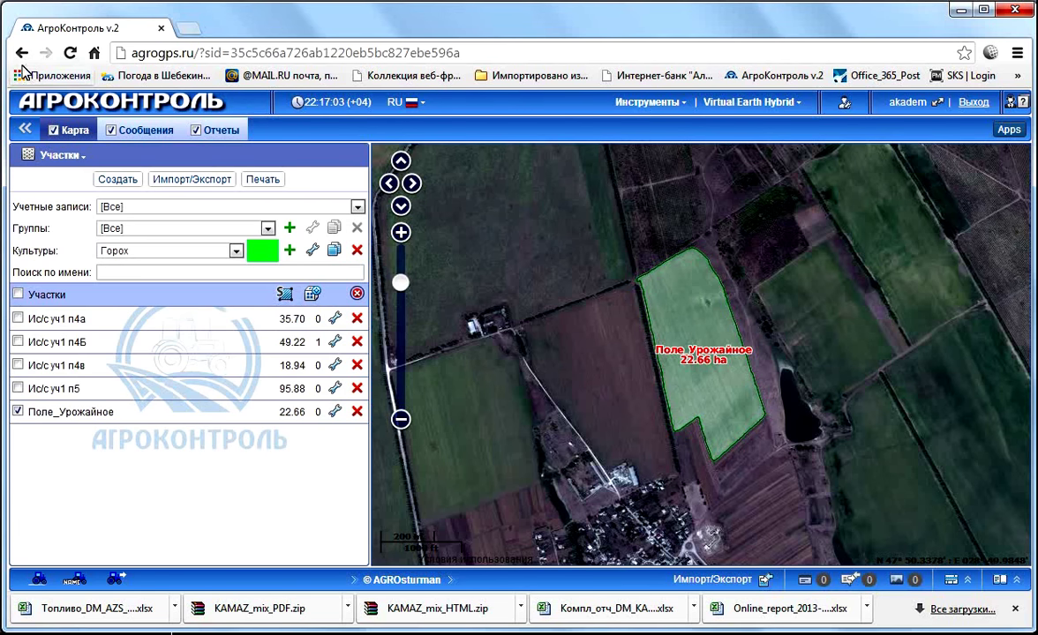
# Start a new treatment in the Обработки section for the plot Поле_Урожайное with the type Монитор_урожайности
pyautogui.click(84, 157)
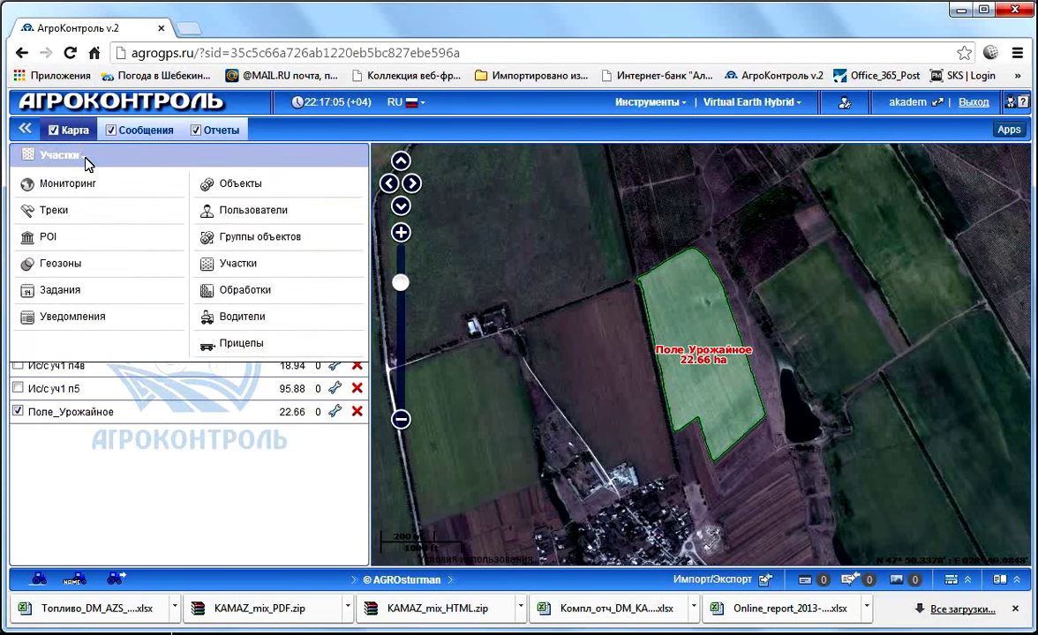
pyautogui.click(265, 303)
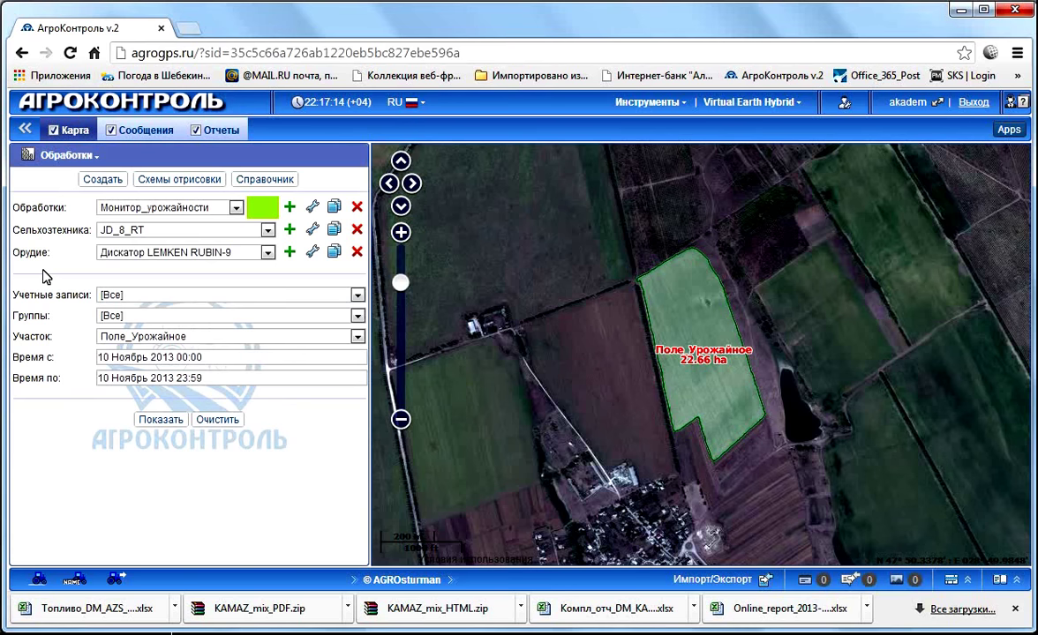
pyautogui.click(103, 179)
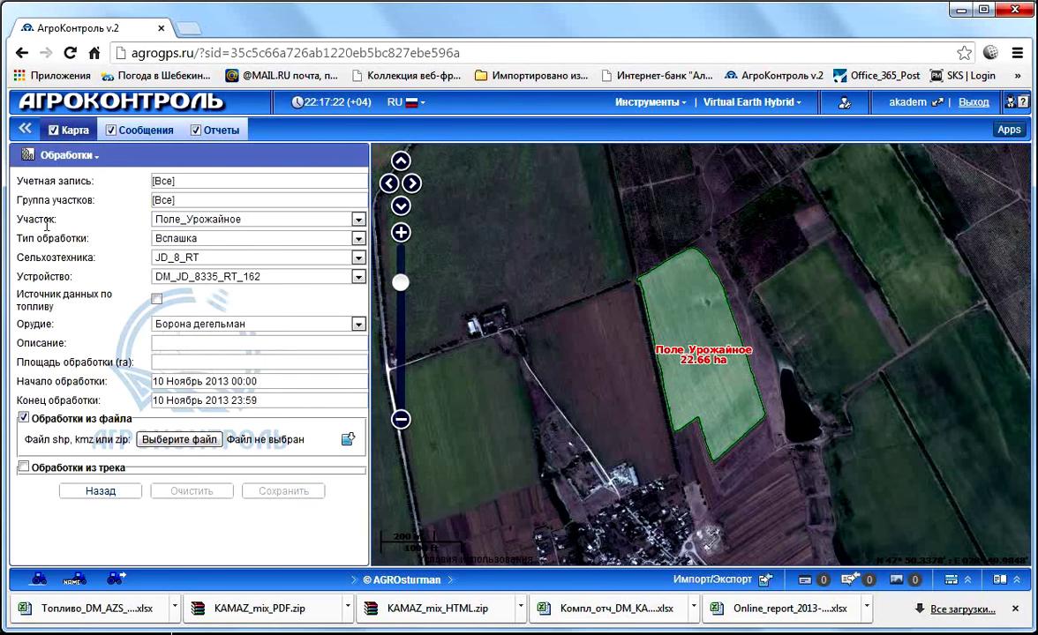
pyautogui.click(359, 221)
pyautogui.click(358, 222)
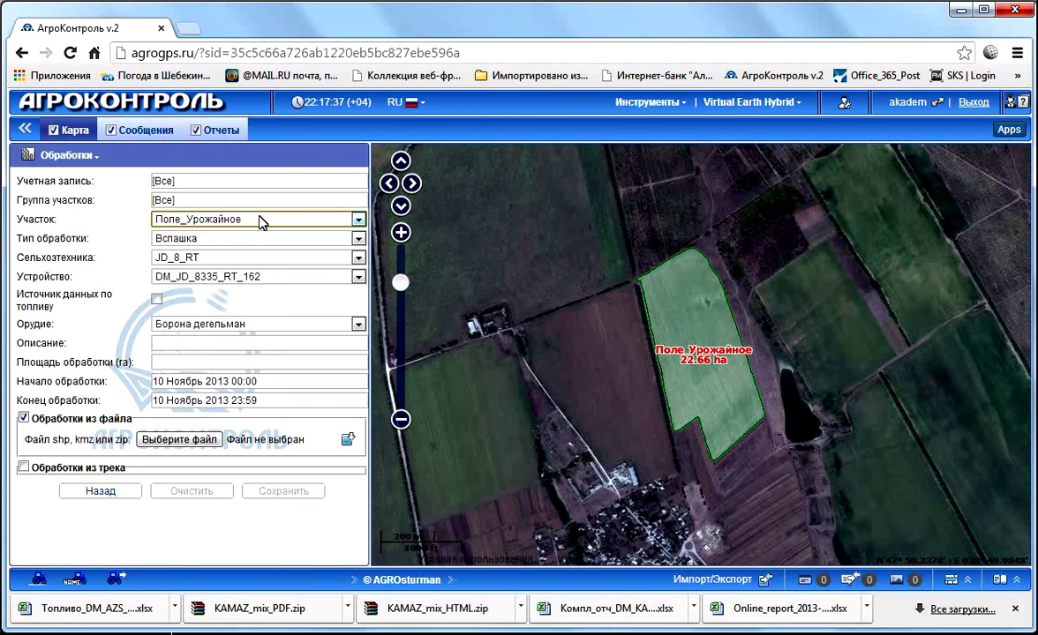
pyautogui.click(359, 239)
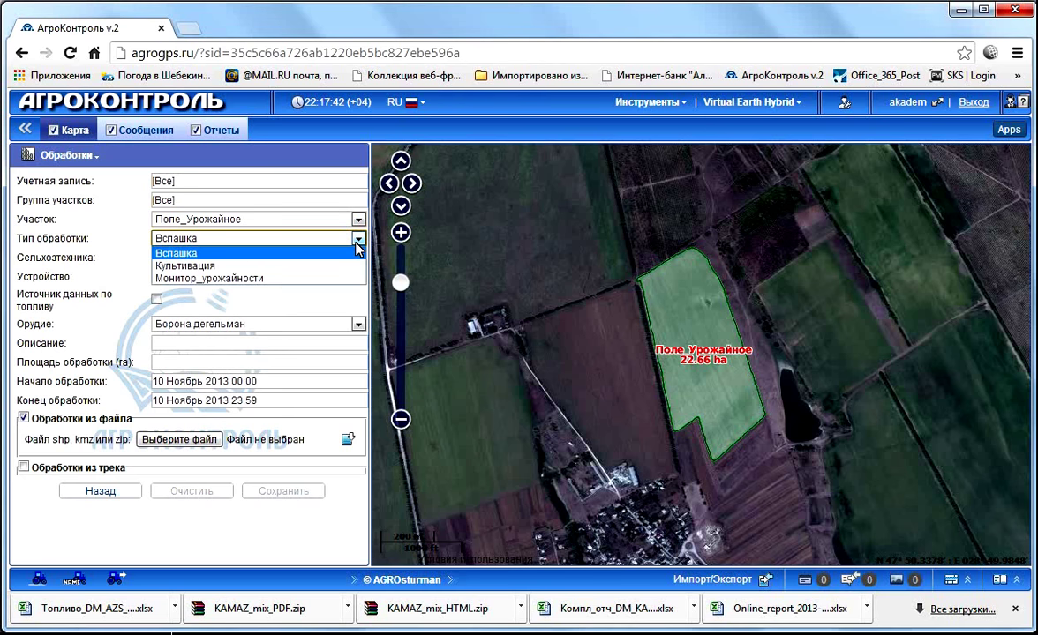
pyautogui.click(265, 279)
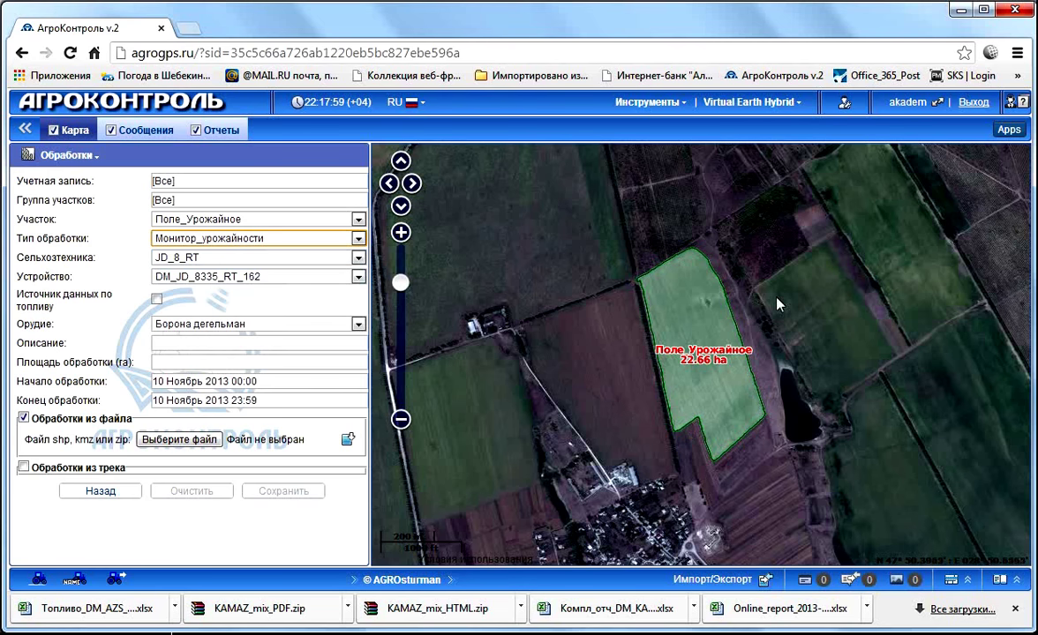
# Set the treatment's implement (Орудие) to Дискатор LEMKEN RUBIN-9
pyautogui.moveTo(861, 325); pyautogui.dragTo(724, 311)
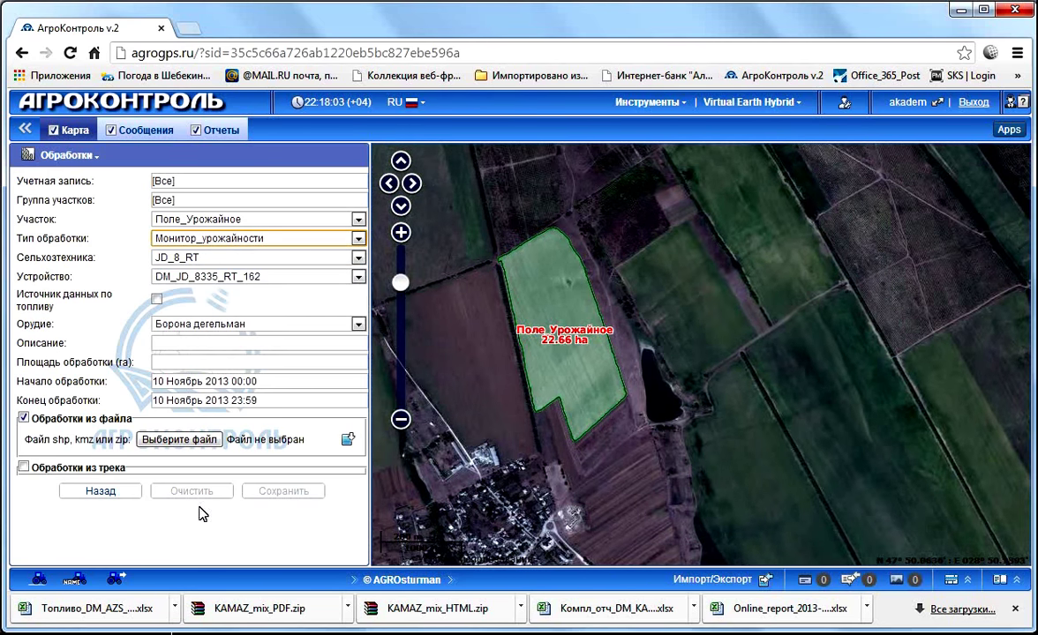
pyautogui.click(358, 324)
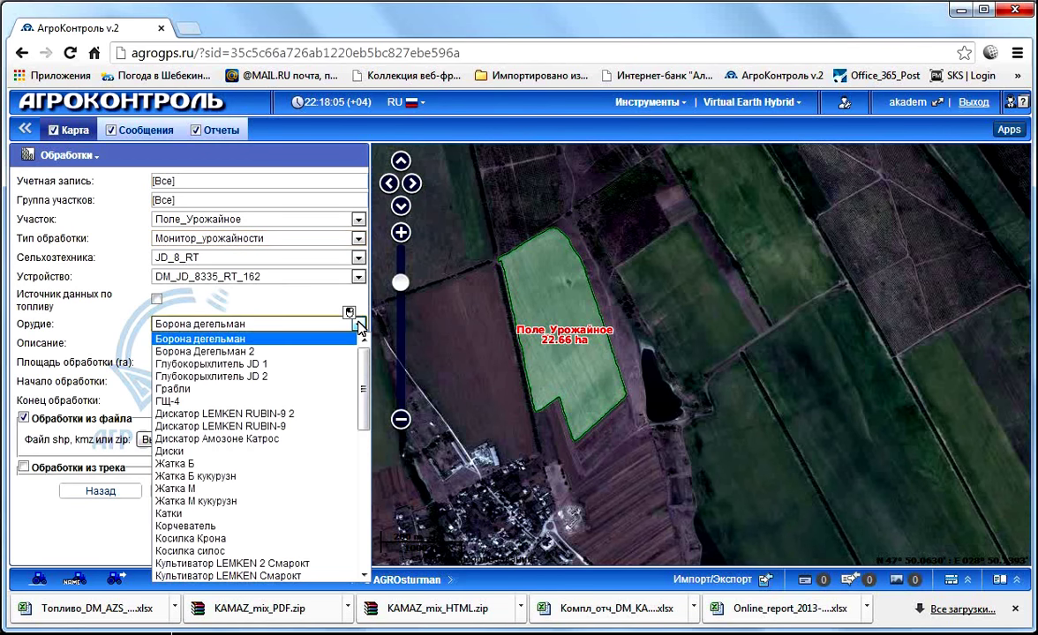
pyautogui.click(269, 428)
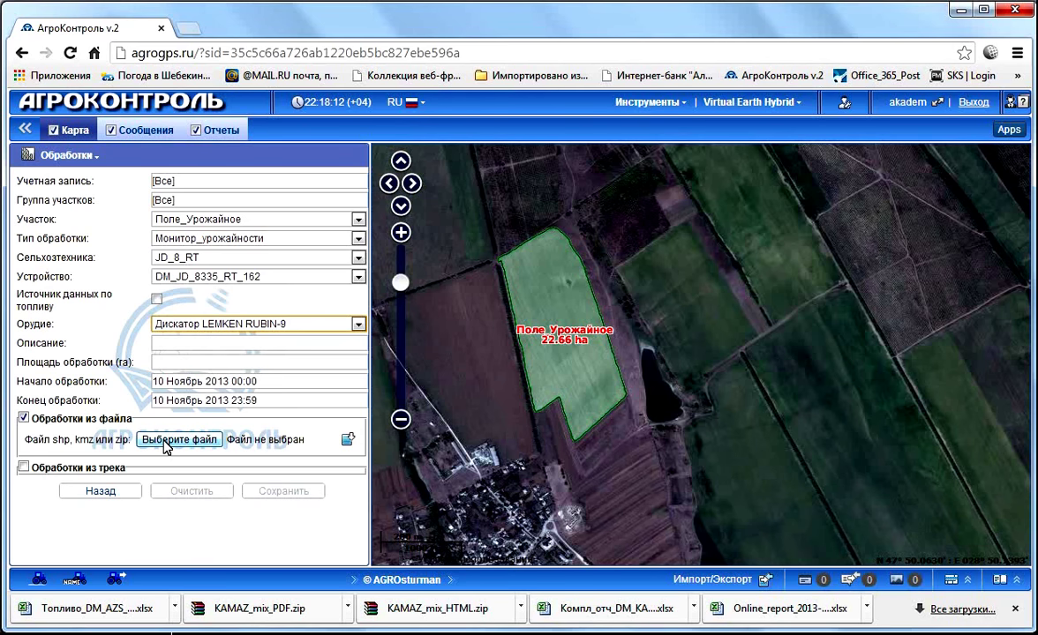
# Enter "Мониторинг урожайности" as the treatment's description
pyautogui.click(189, 344)
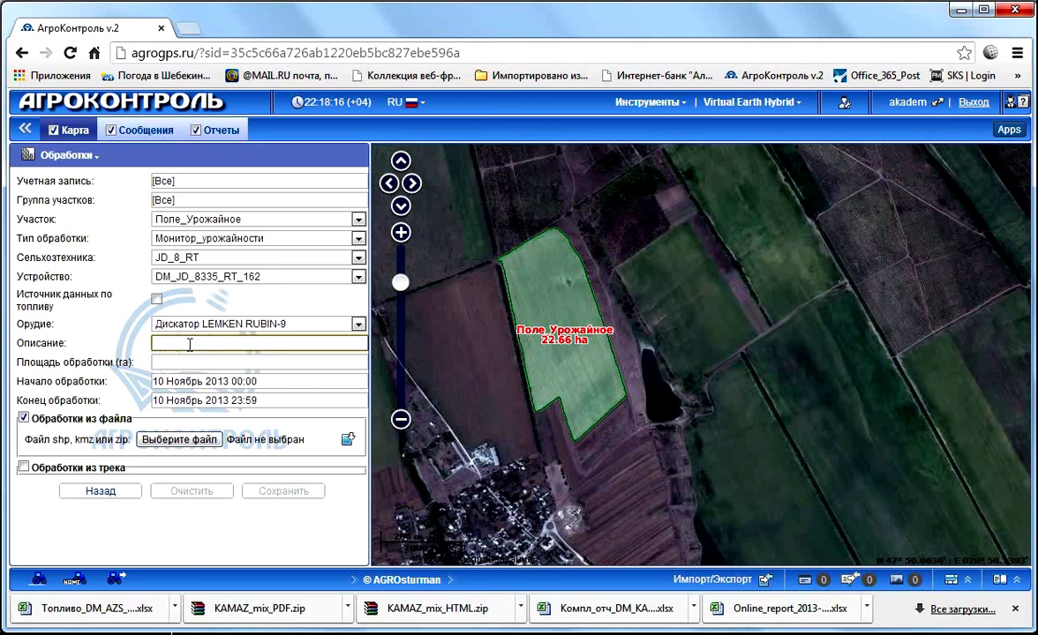
pyautogui.write('КСИ')
pyautogui.press('BackSpace')
pyautogui.press('BackSpace')
pyautogui.press('BackSpace')
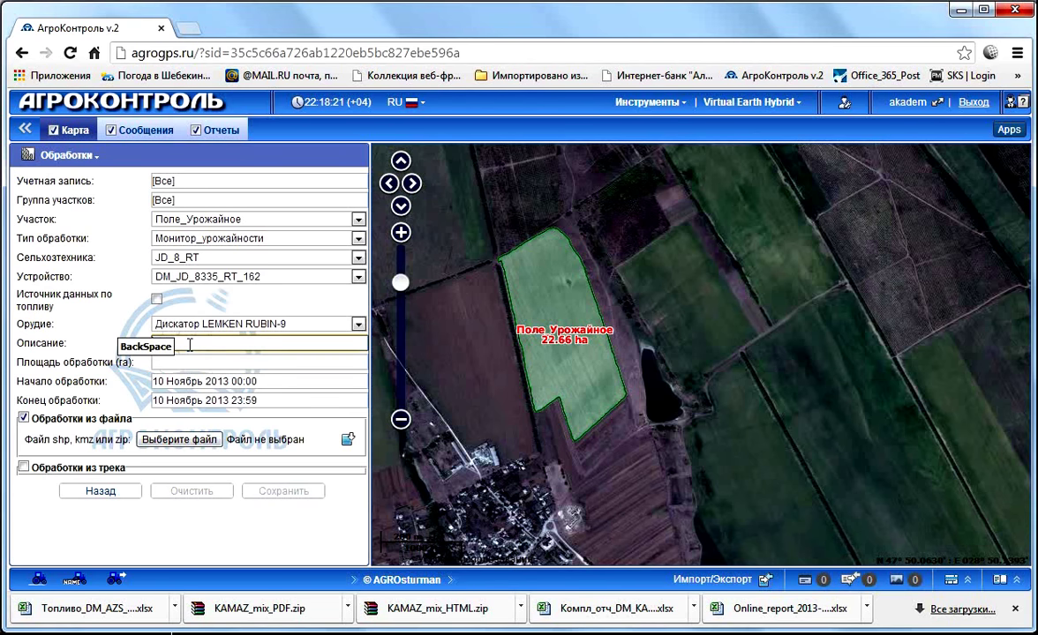
pyautogui.write('Мон')
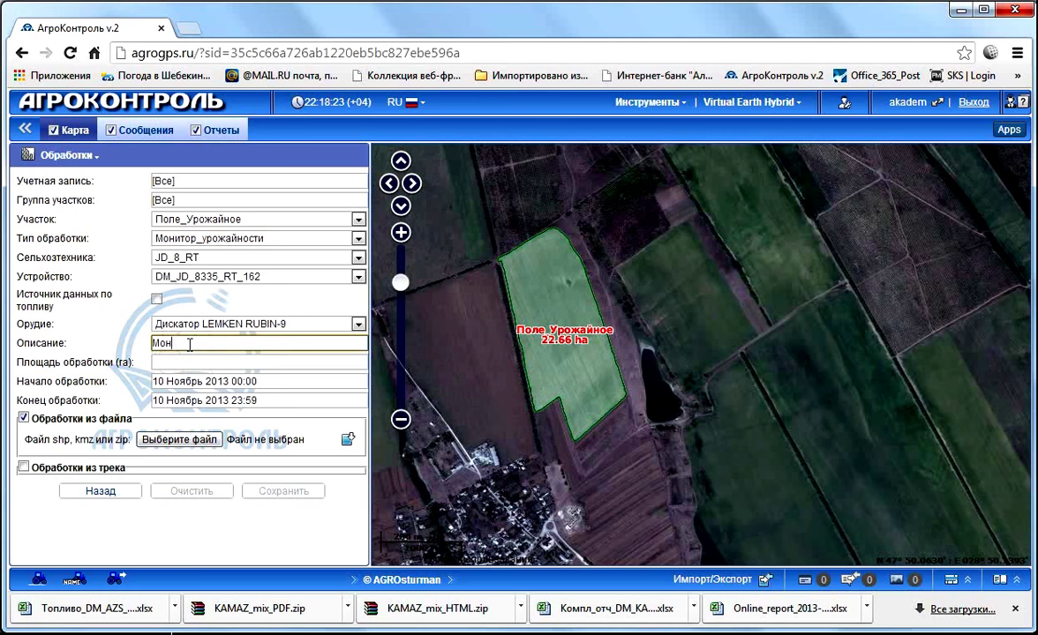
pyautogui.write('иторинг урожайноси')
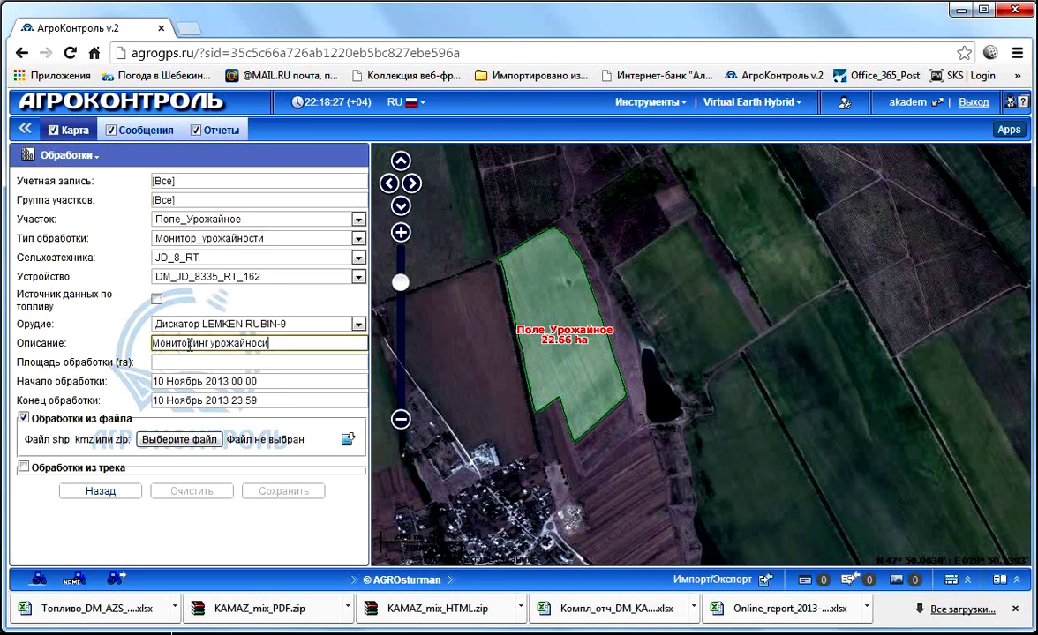
pyautogui.press('BackSpace')
pyautogui.write('ти')
# Choose М Г_08_ПОДСОЛНЕЧНИК_1_poly.shp from the Мониторинг_урожайности folder as the treatment's source file
pyautogui.click(179, 447)
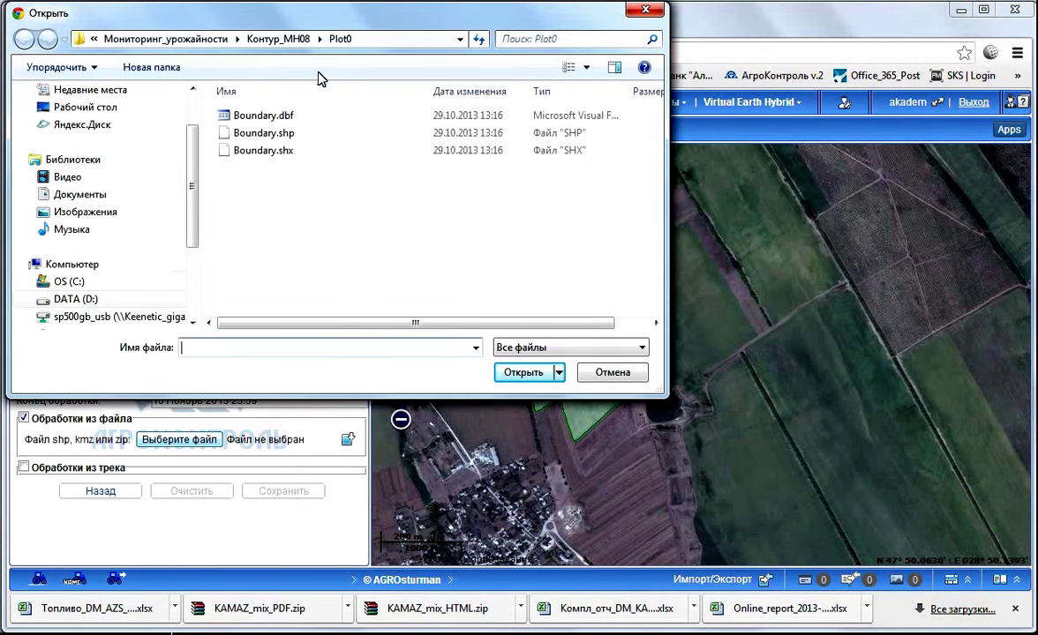
pyautogui.click(278, 39)
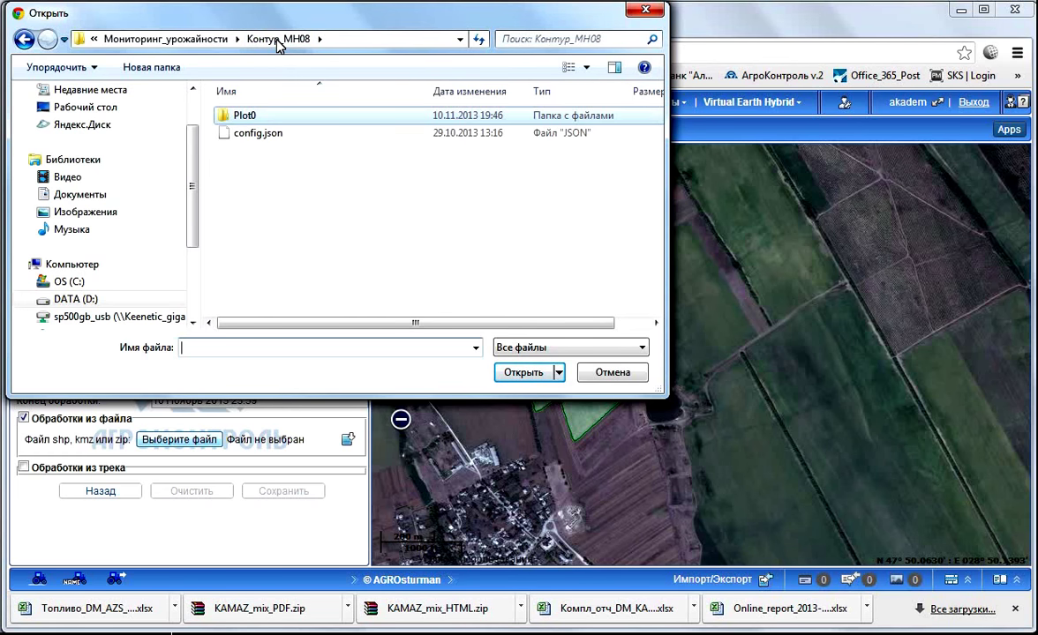
pyautogui.click(199, 39)
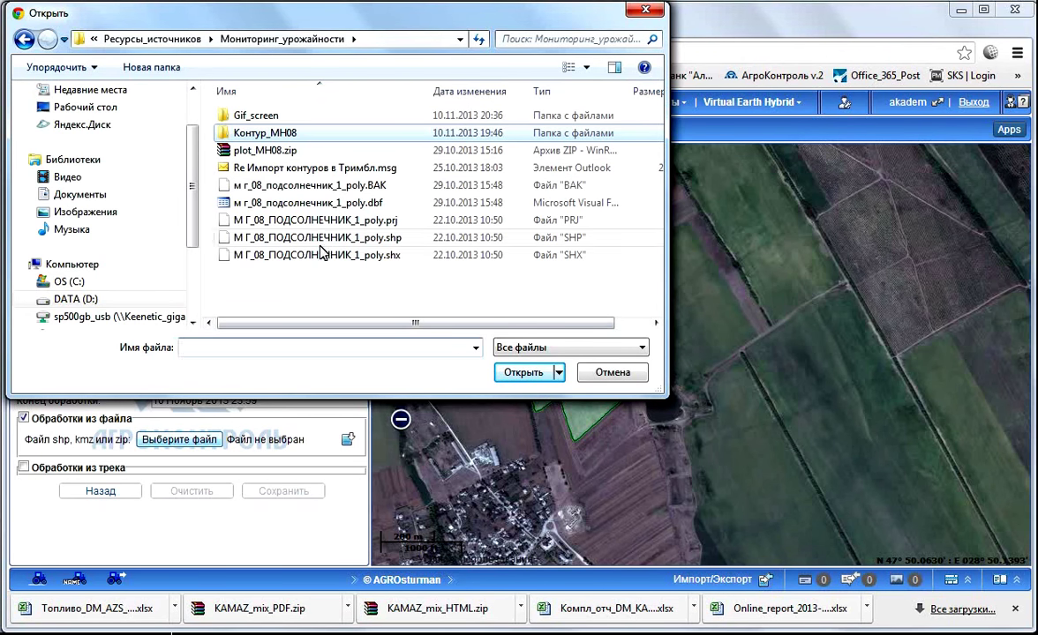
pyautogui.click(300, 238)
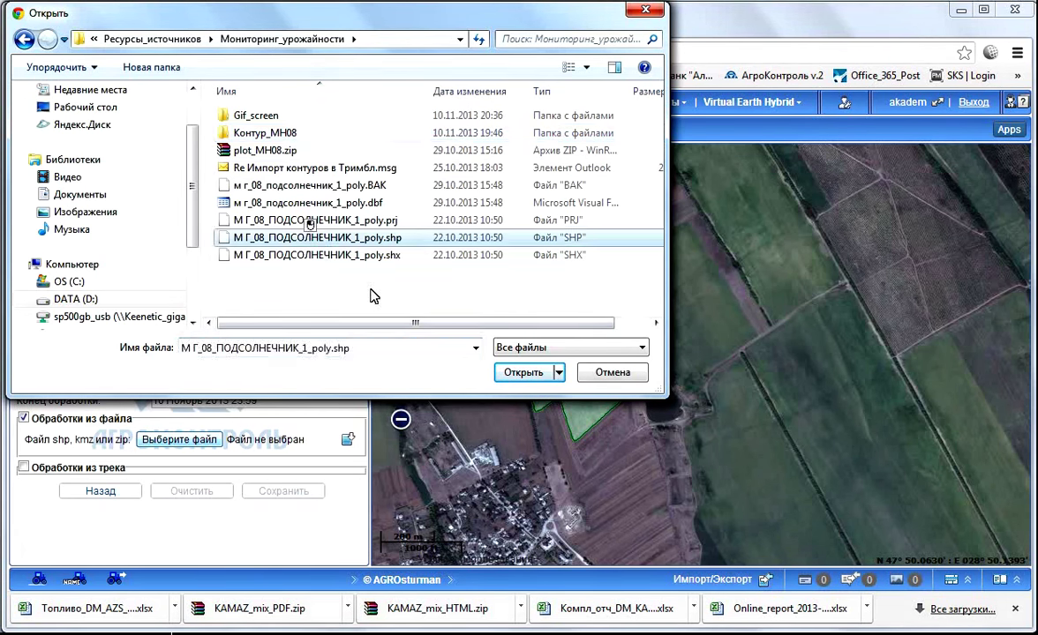
pyautogui.click(534, 374)
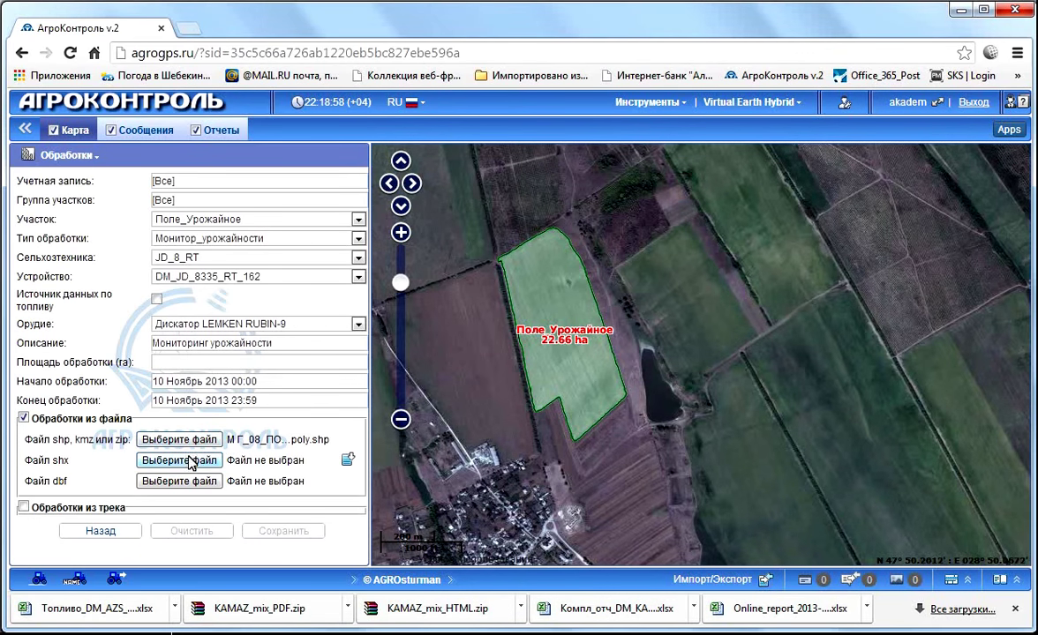
# Add М Г_08_ПОДСОЛНЕЧНИК_1_poly.shx and м г_08_подсолнечник_1_poly.dbf as companion files and import the treatment onto the map
pyautogui.click(178, 462)
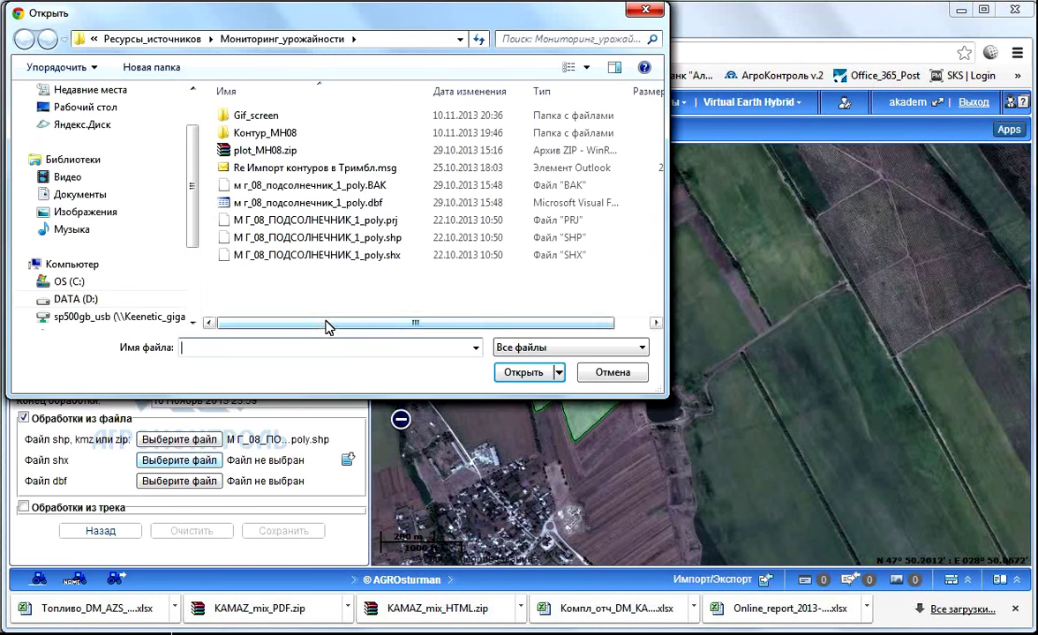
pyautogui.click(324, 255)
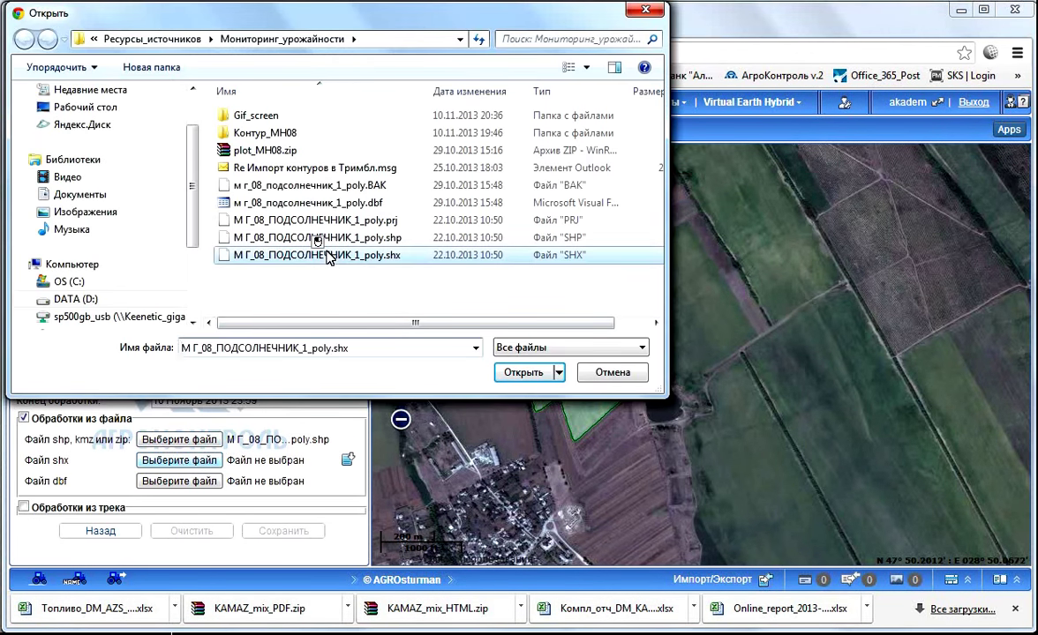
pyautogui.click(522, 374)
pyautogui.click(183, 482)
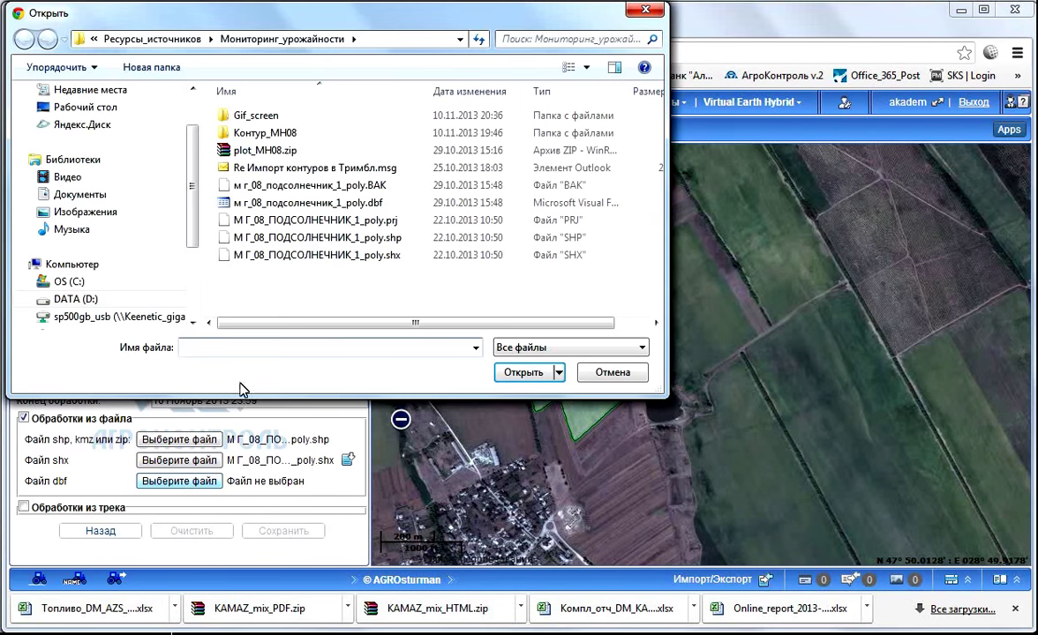
pyautogui.click(280, 202)
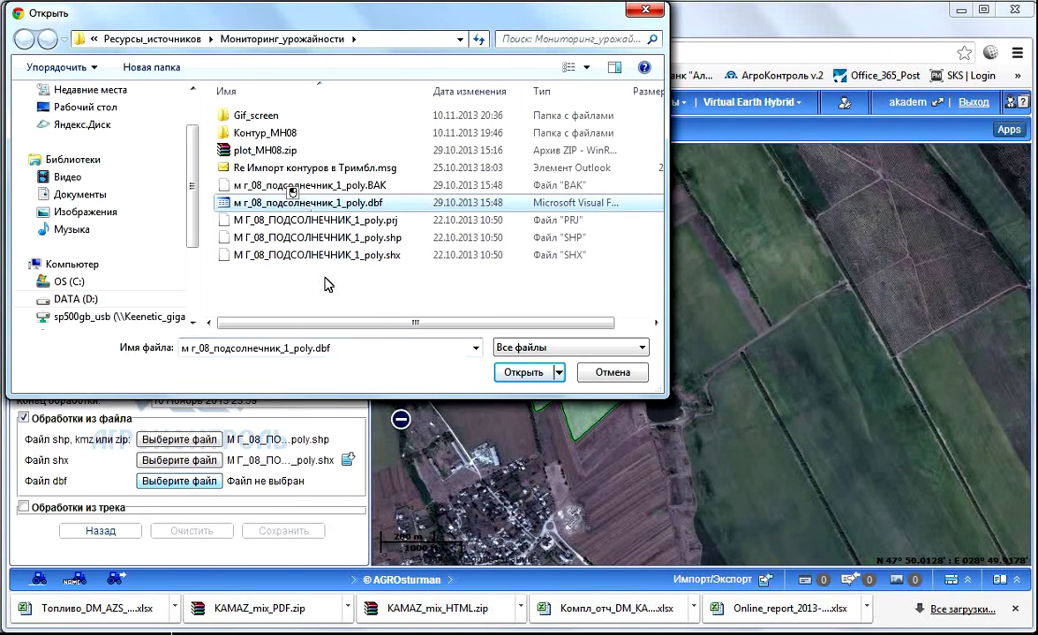
pyautogui.click(524, 373)
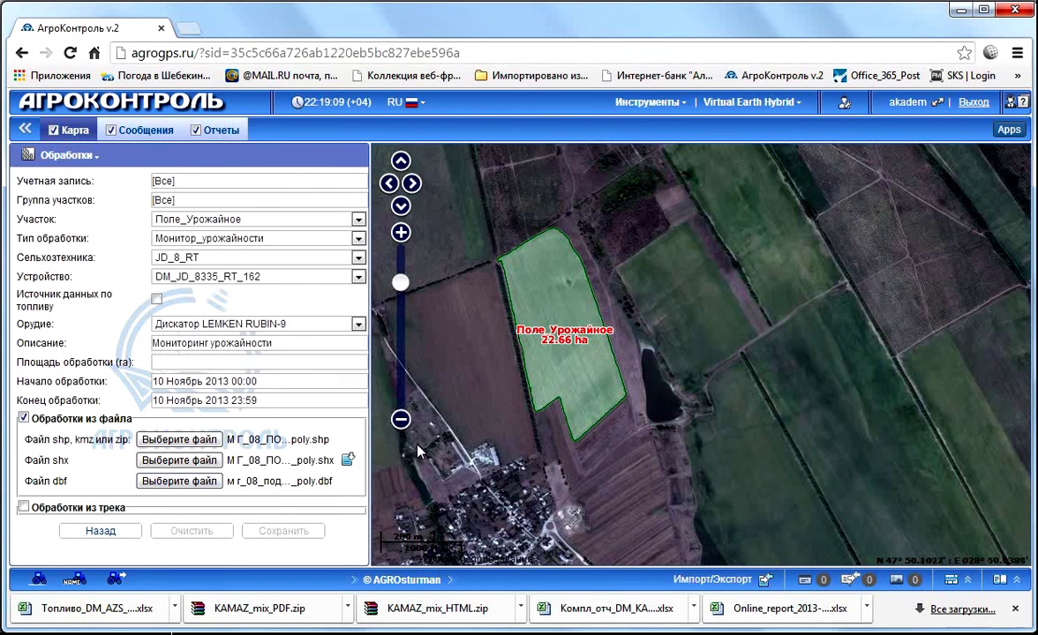
pyautogui.click(349, 463)
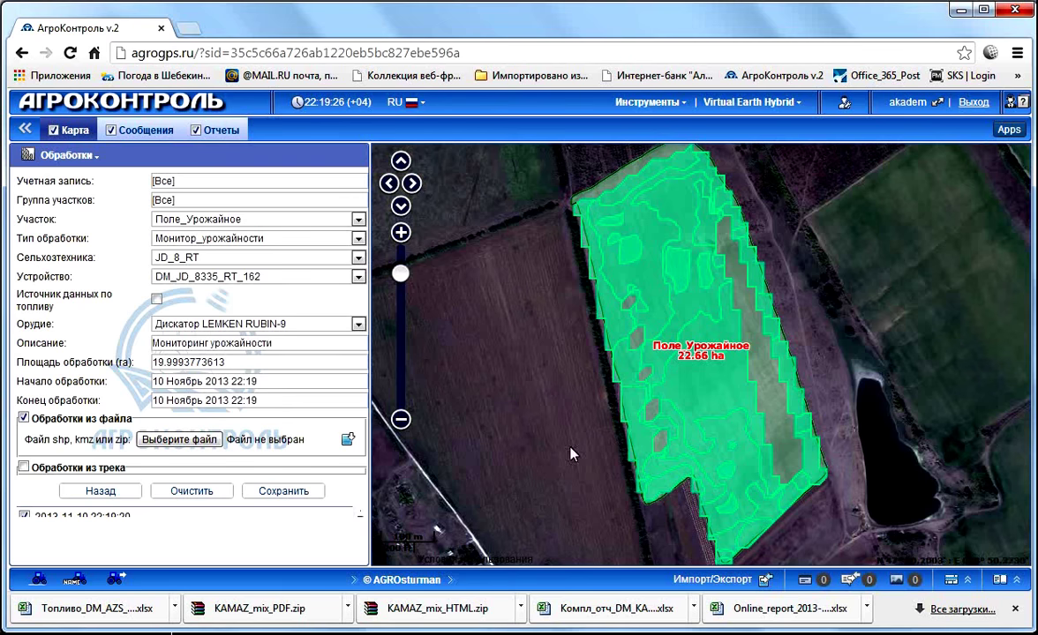
pyautogui.moveTo(936, 335); pyautogui.dragTo(813, 341)
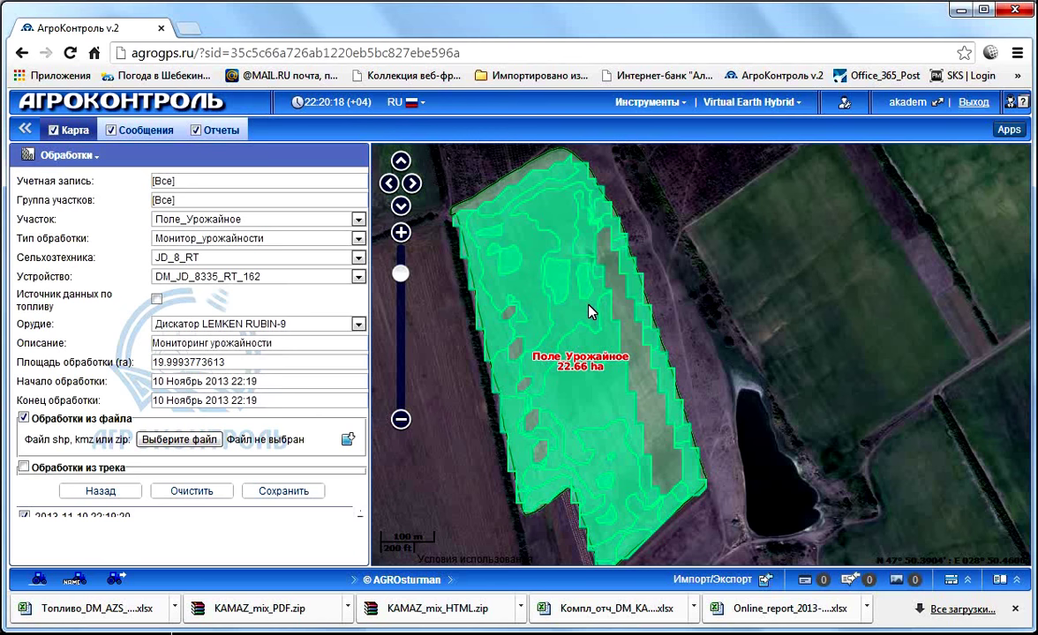
# Return to the treatment list without saving and display the treatments of Поле_Урожайное for 10 Ноябрь 2013
pyautogui.click(101, 492)
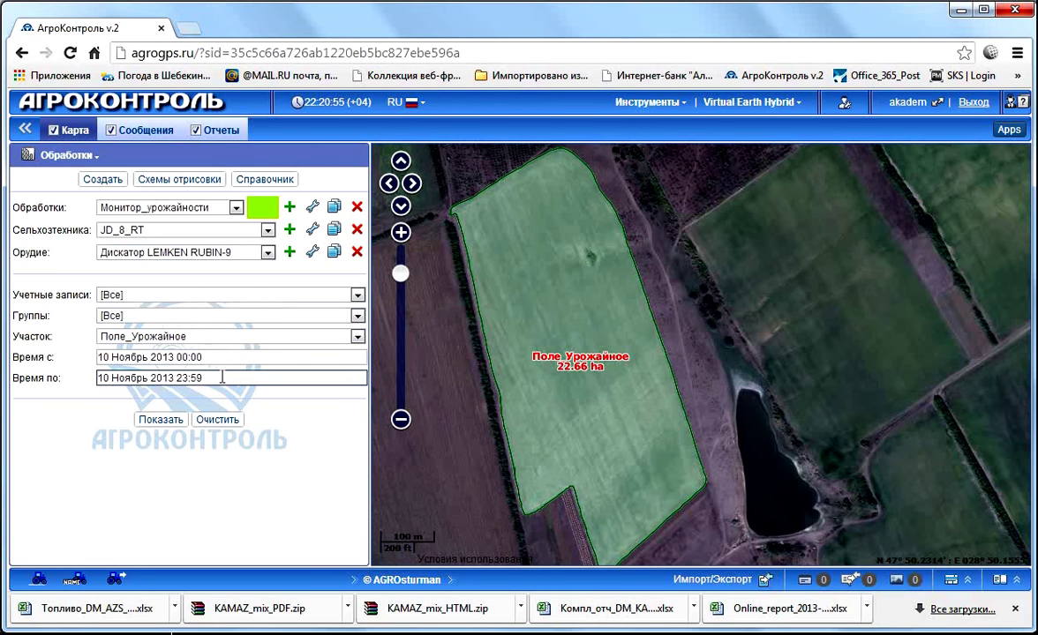
pyautogui.click(160, 421)
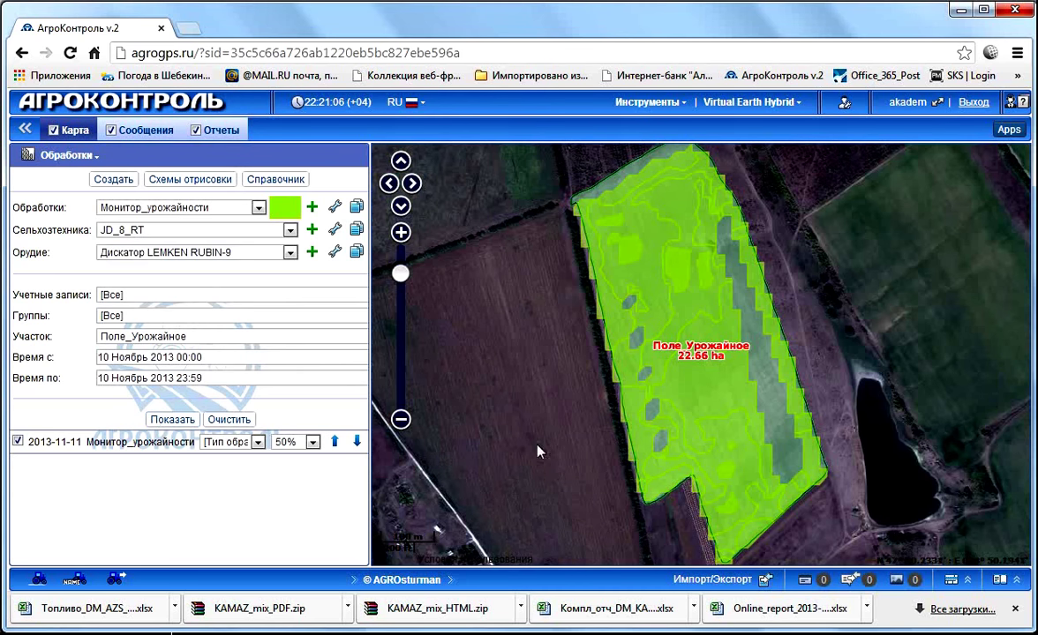
pyautogui.moveTo(550, 428); pyautogui.dragTo(433, 433)
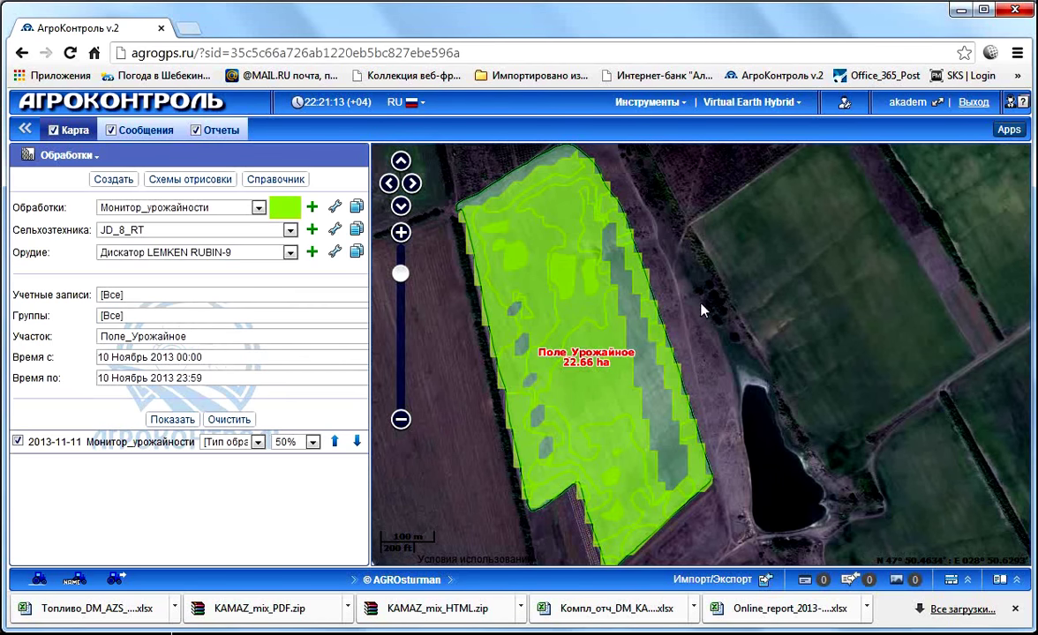
# Query the treatment information of several yield zones inside Поле_Урожайное on the map
pyautogui.click(608, 400)
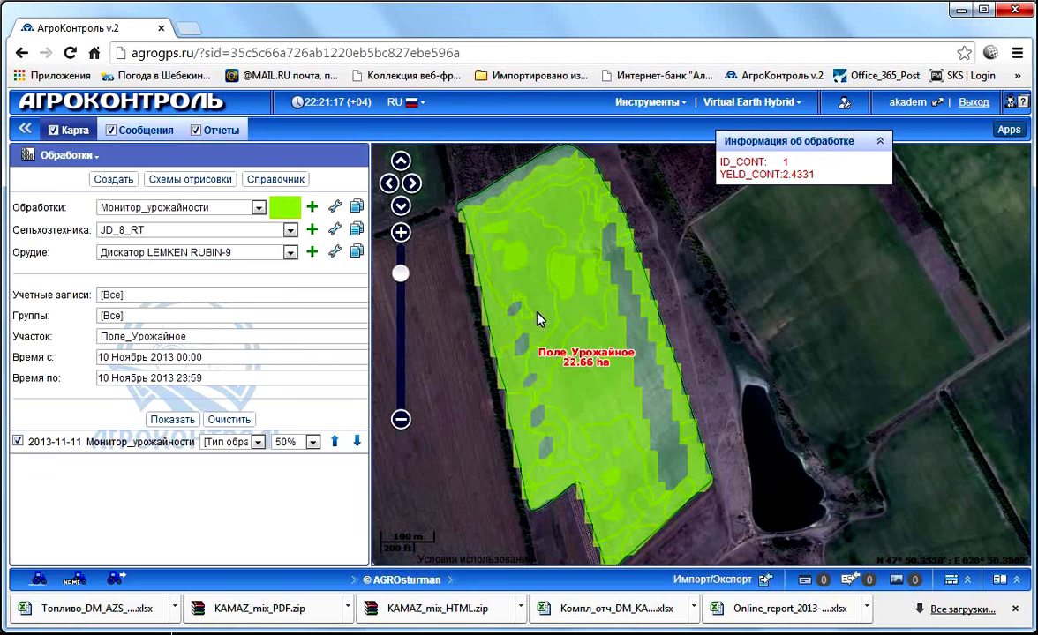
pyautogui.click(521, 273)
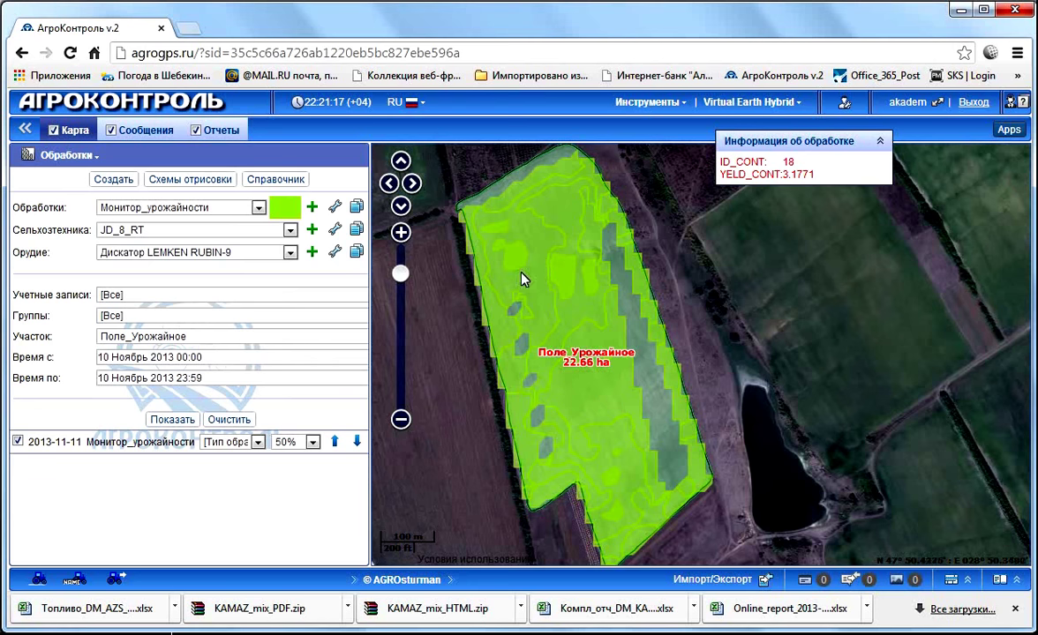
pyautogui.click(596, 403)
pyautogui.click(573, 320)
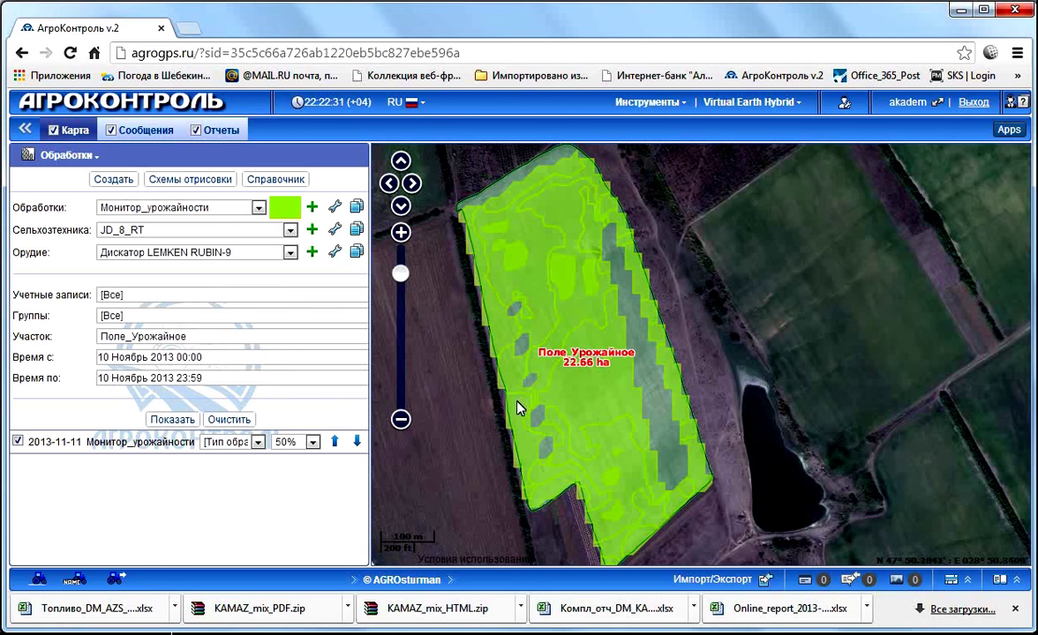
pyautogui.click(565, 269)
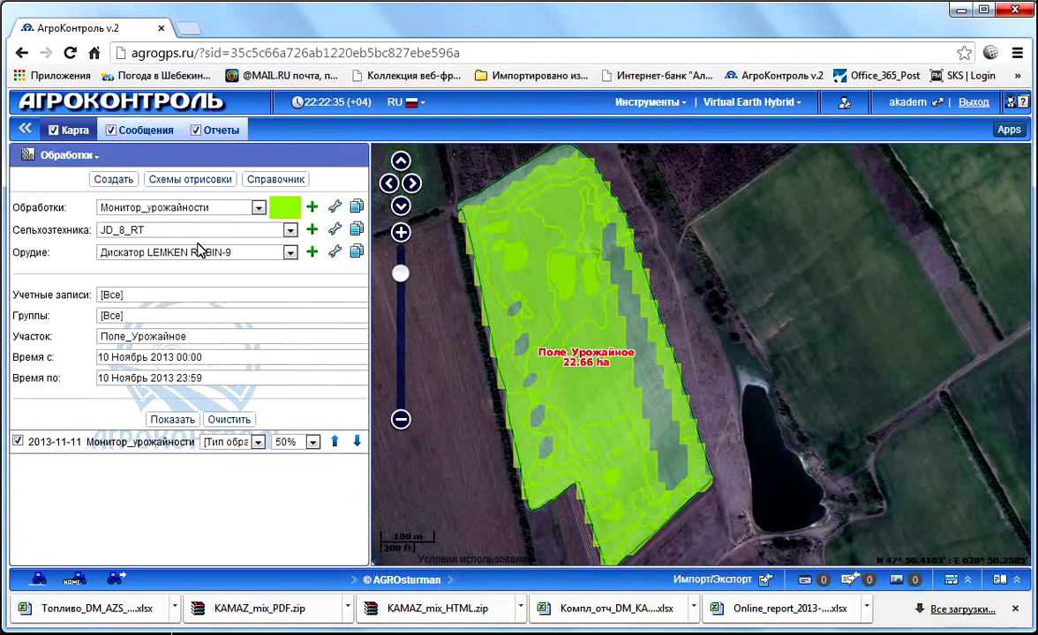
# Examine the colour, classification and range settings of the drawing scheme Мониторинг_Урожайности, including its parameter choices, and close it without changes
pyautogui.click(191, 180)
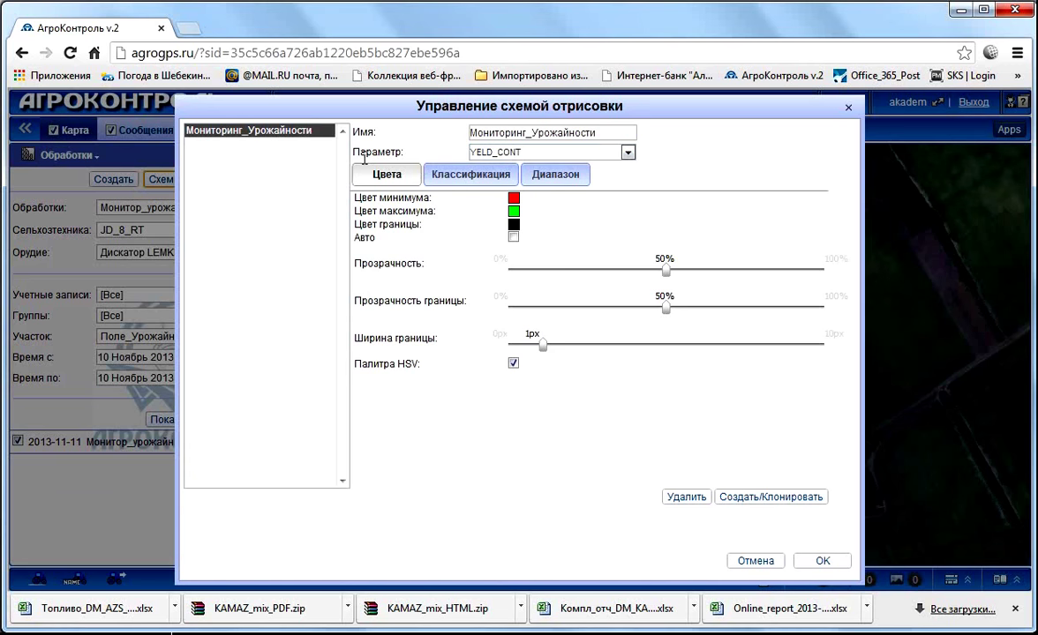
pyautogui.click(627, 153)
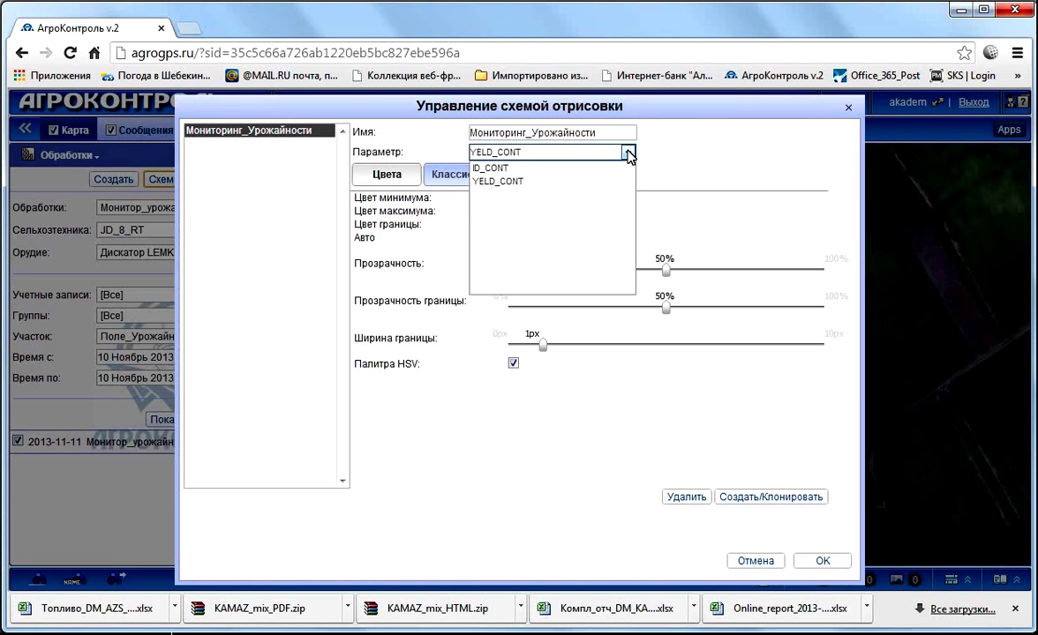
pyautogui.click(712, 153)
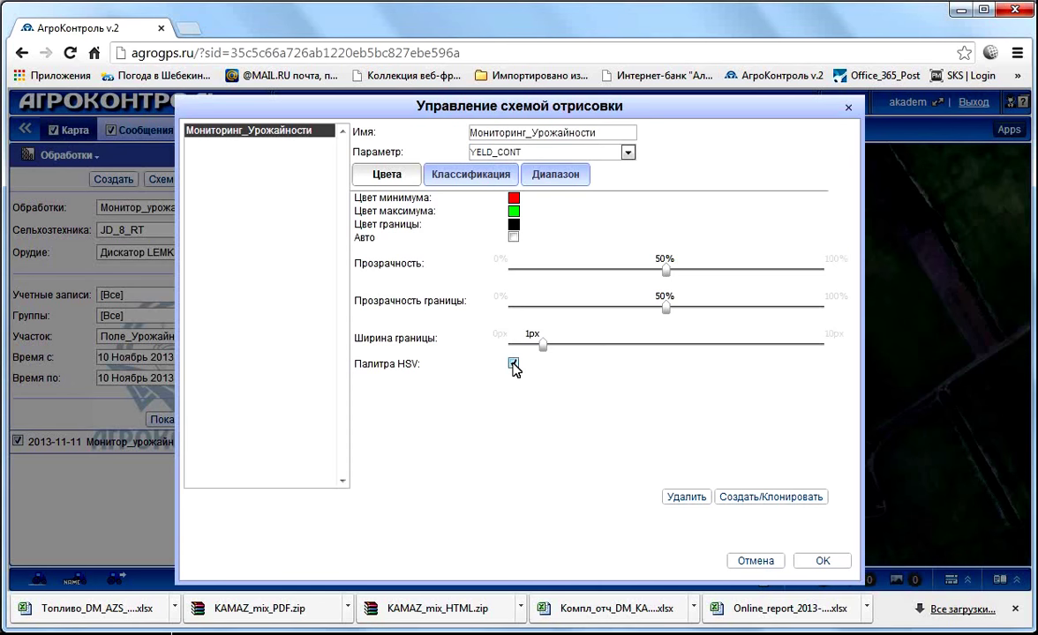
pyautogui.click(468, 181)
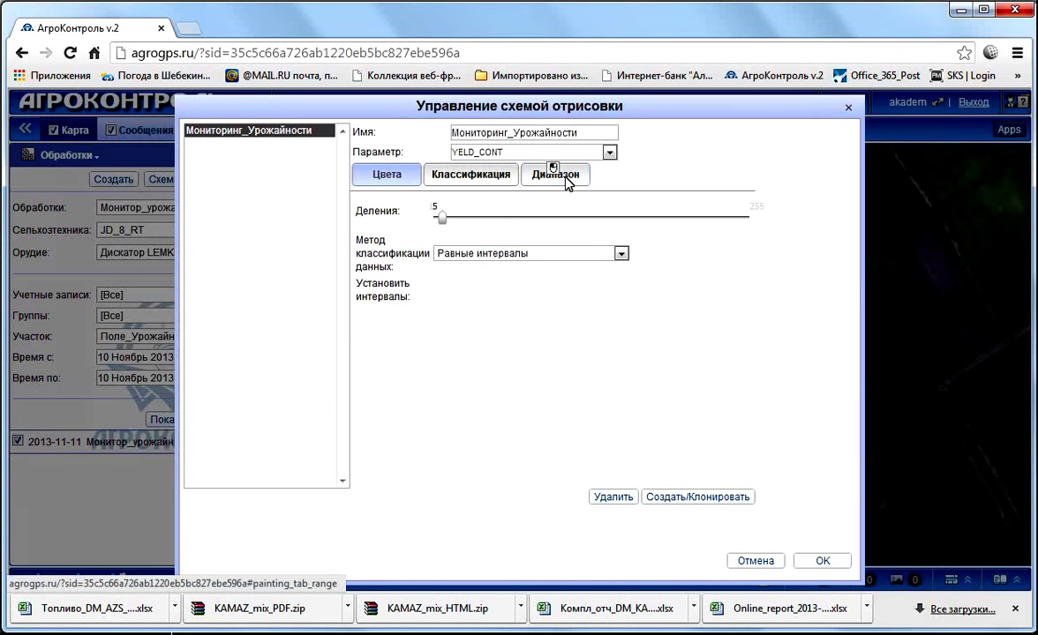
pyautogui.click(563, 176)
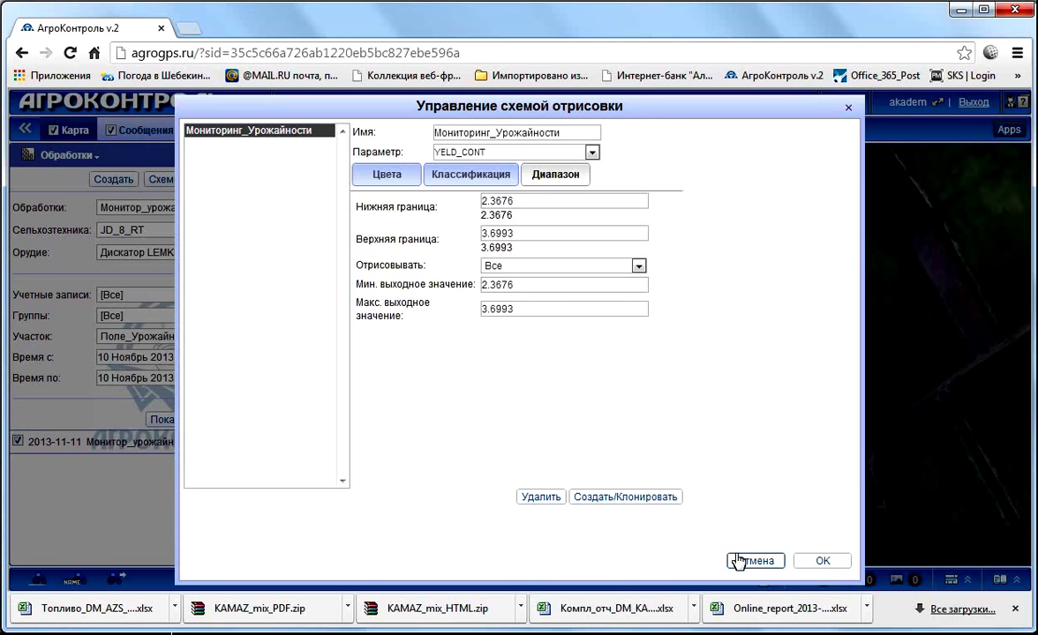
pyautogui.click(441, 133)
pyautogui.click(756, 562)
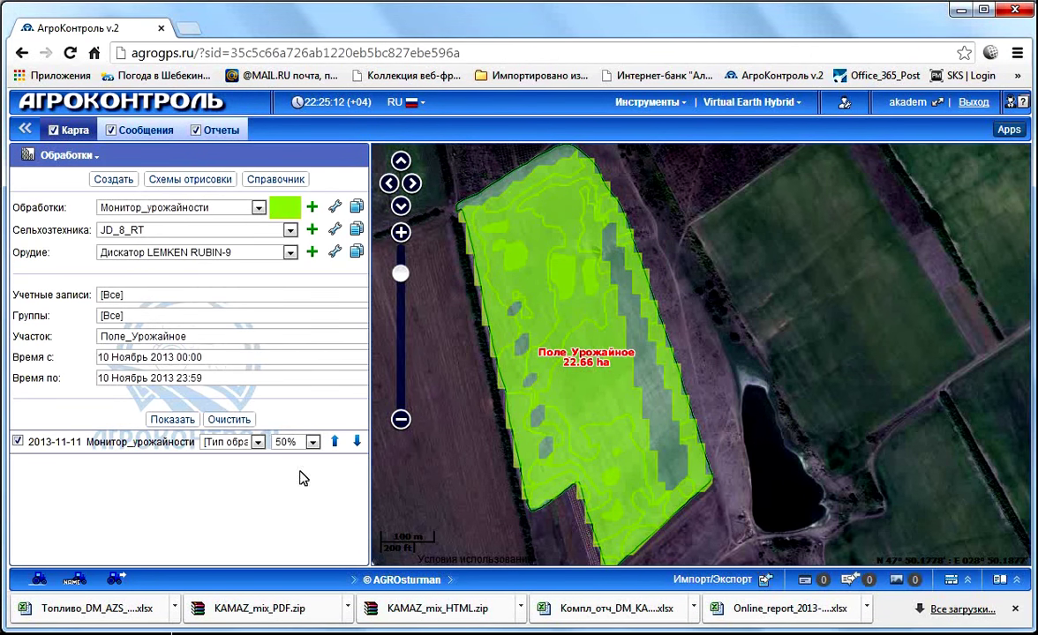
# Apply the drawing scheme Мониторинг_Урожайности to the displayed Монитор_урожайности treatment and query the information of several coloured yield zones
pyautogui.click(259, 443)
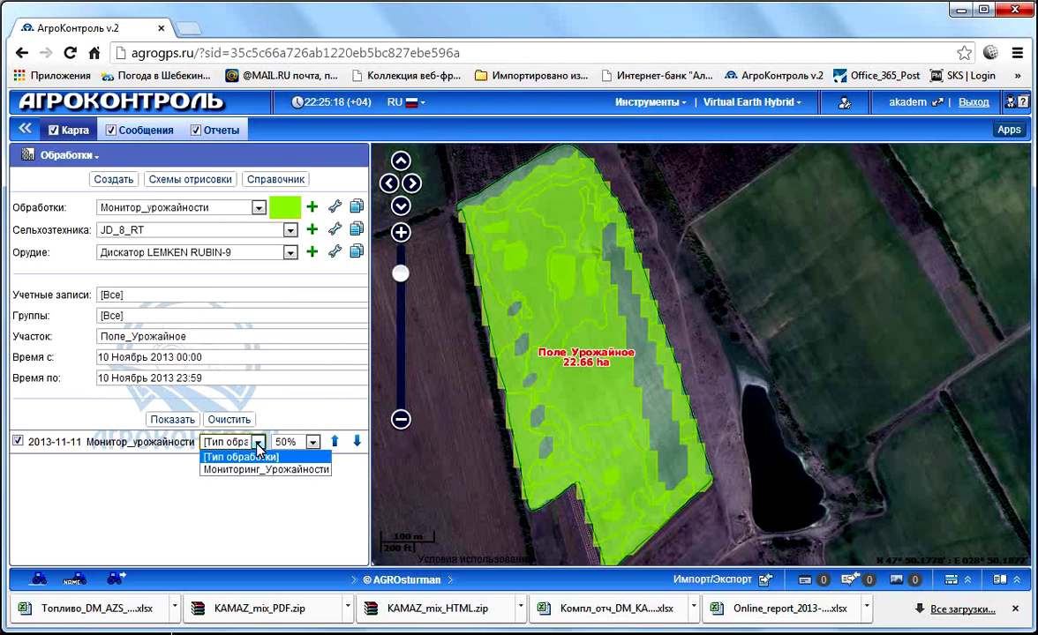
pyautogui.click(250, 471)
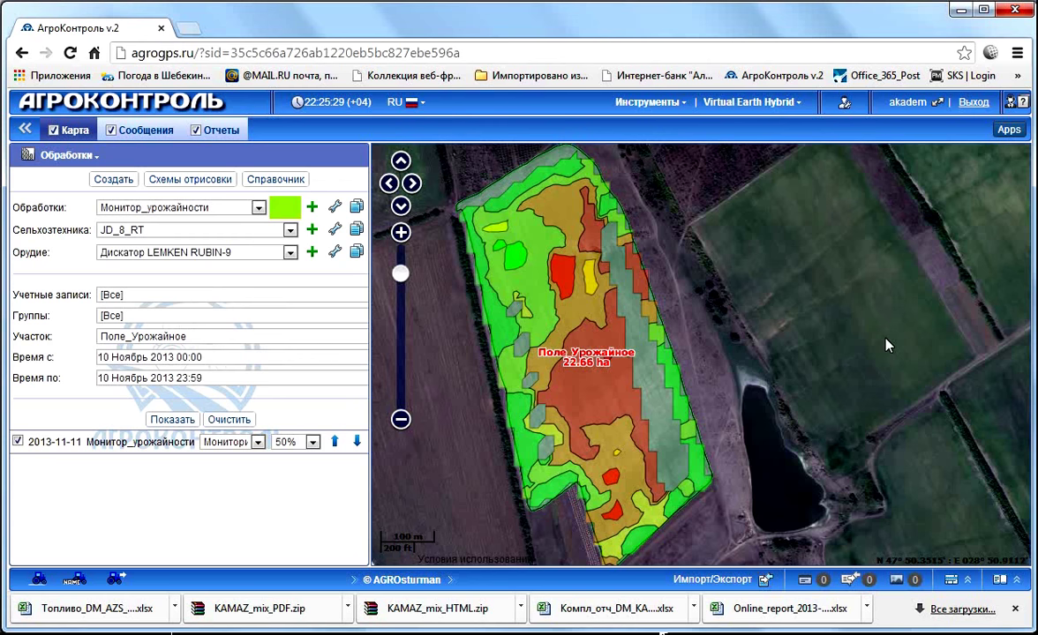
pyautogui.click(607, 399)
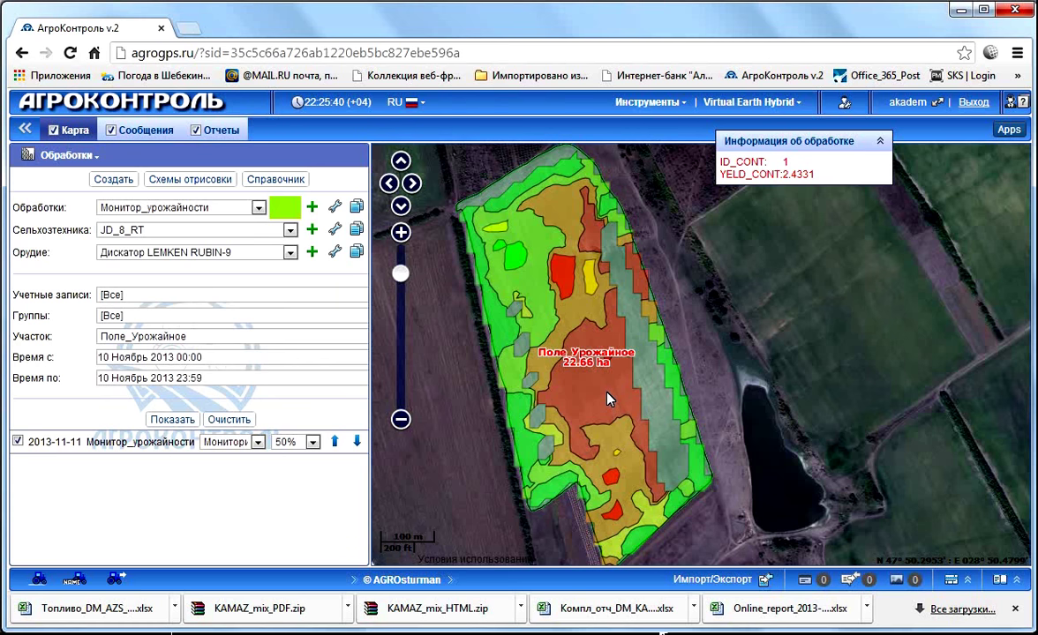
pyautogui.click(576, 310)
pyautogui.click(535, 283)
pyautogui.click(598, 402)
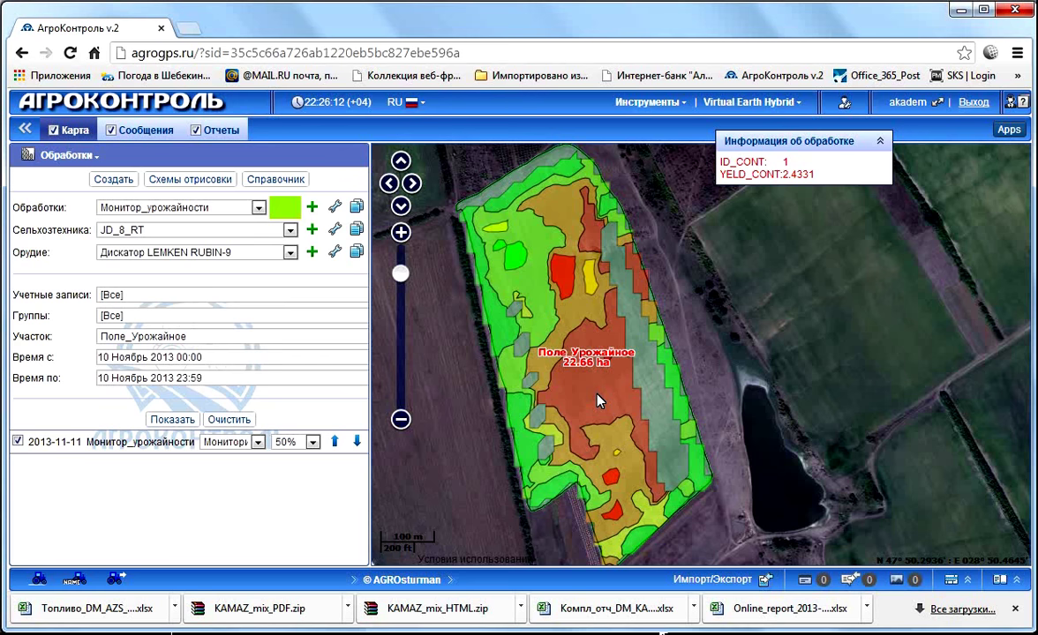